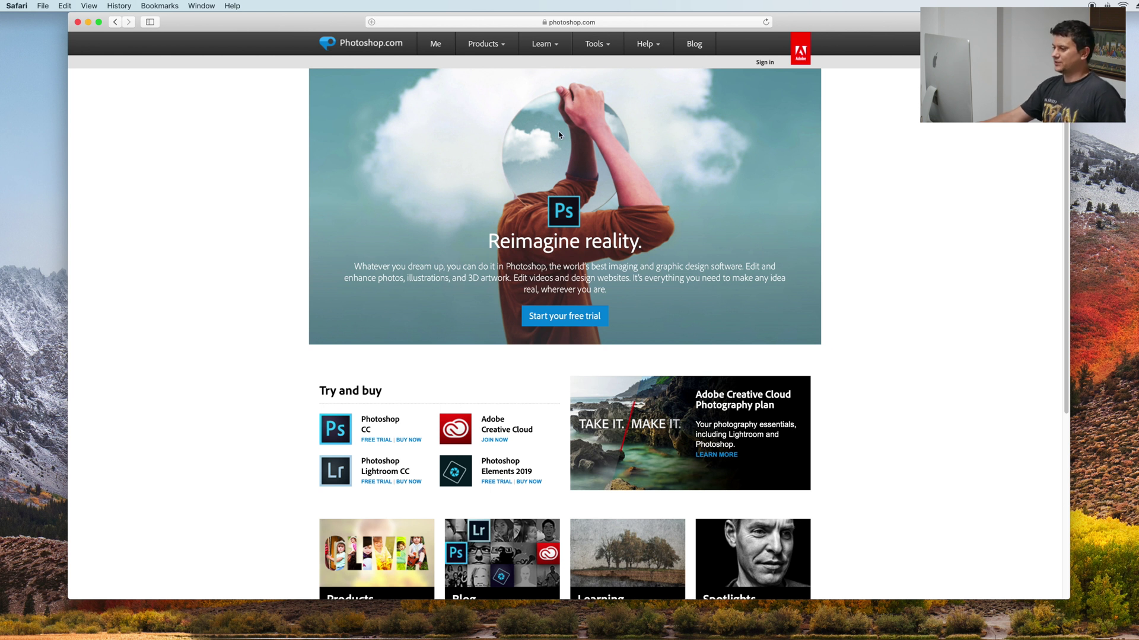
Start buying Photoshop CC from the Photoshop product page
drag(516, 237, 771, 302)
click(771, 302)
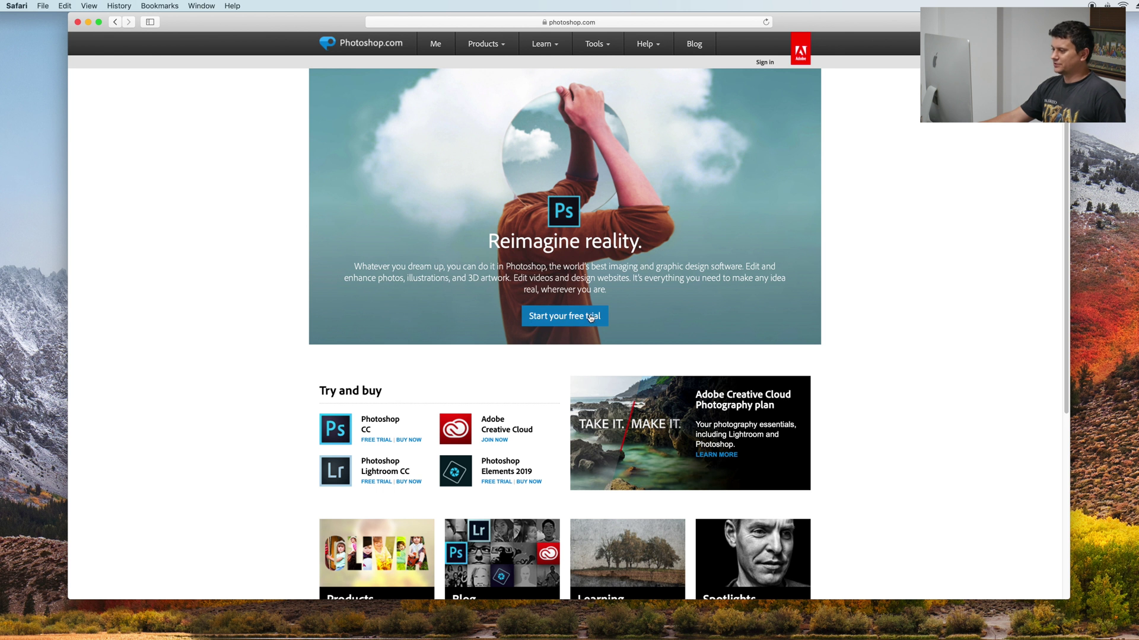
drag(362, 416, 415, 436)
click(412, 447)
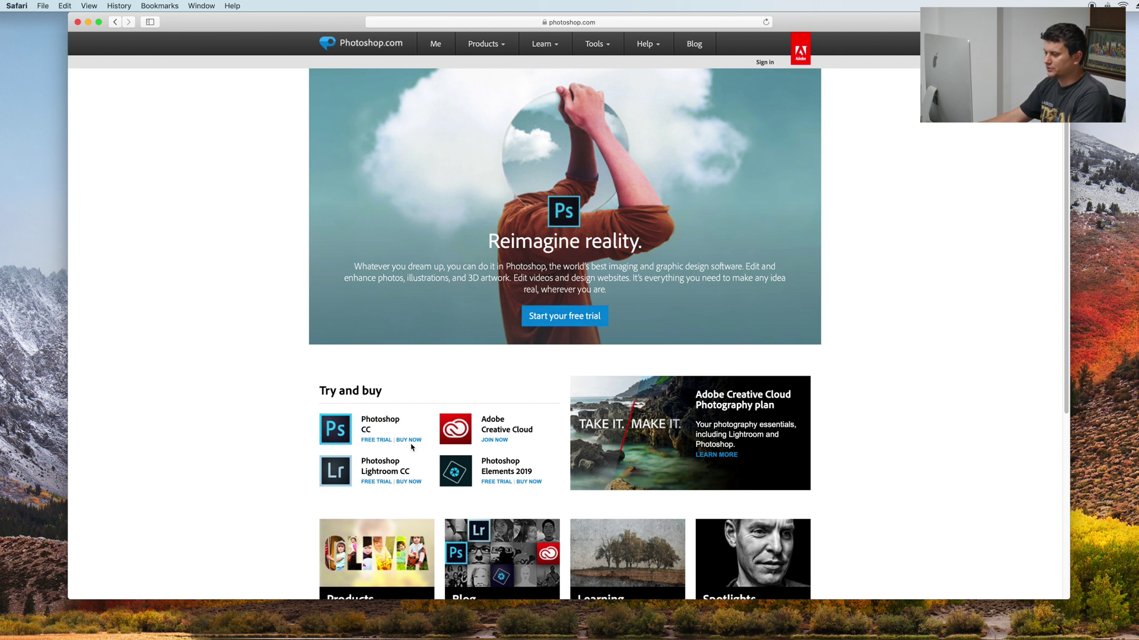
click(410, 442)
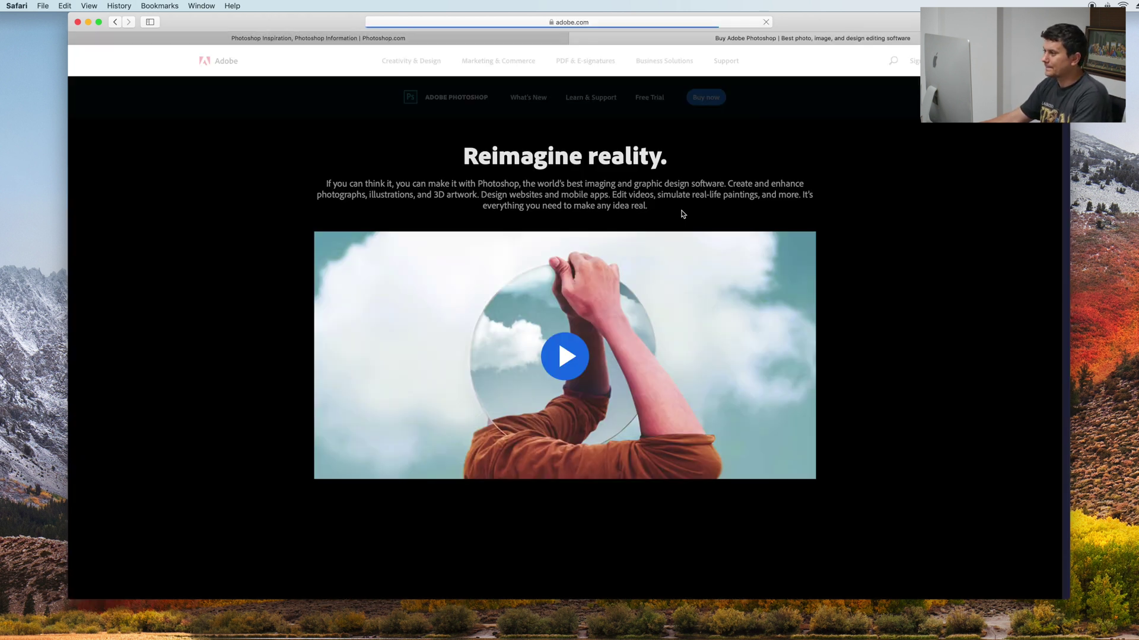
Review the US$20.99/mo Creative Cloud offer and go to the plan choices
scroll(406, 171, down, 1)
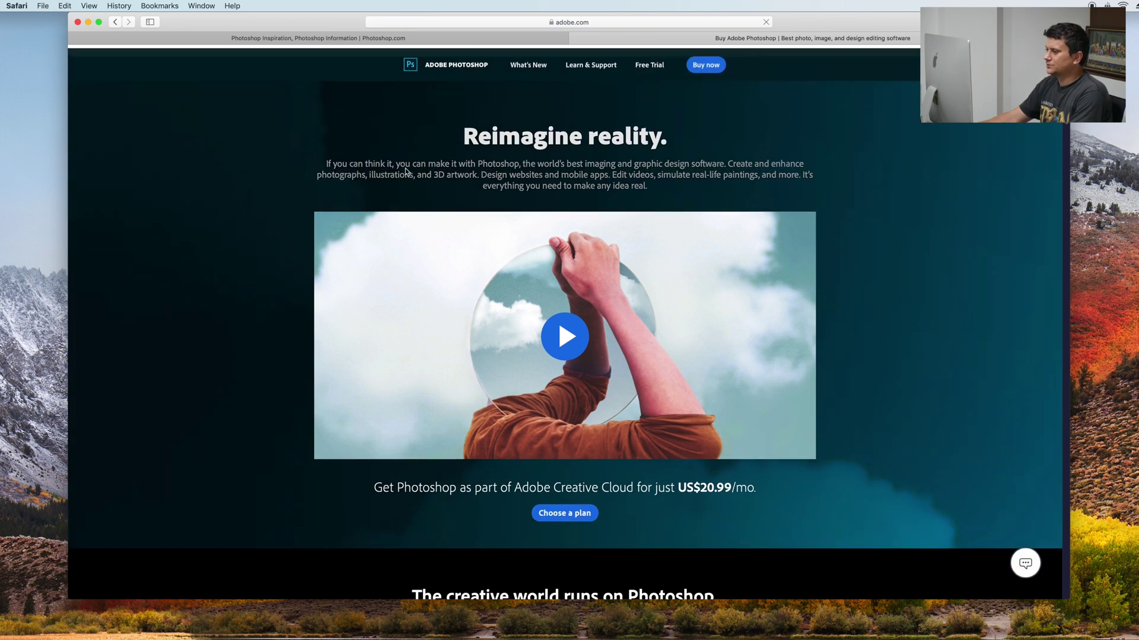
scroll(406, 171, down, 20)
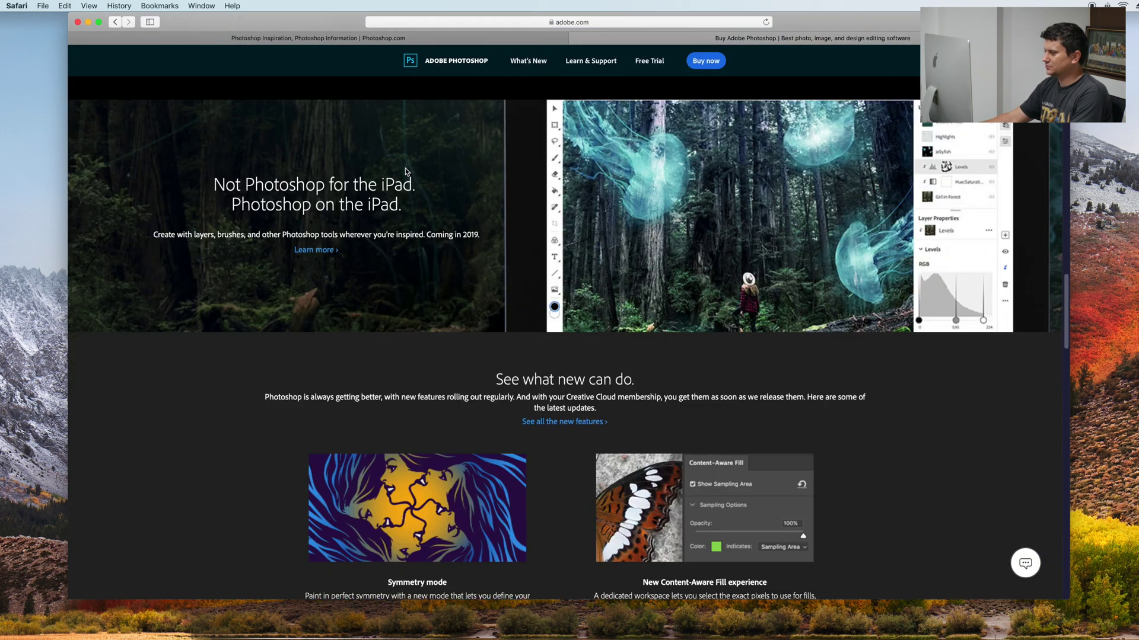
scroll(405, 171, down, 5)
scroll(405, 170, up, 20)
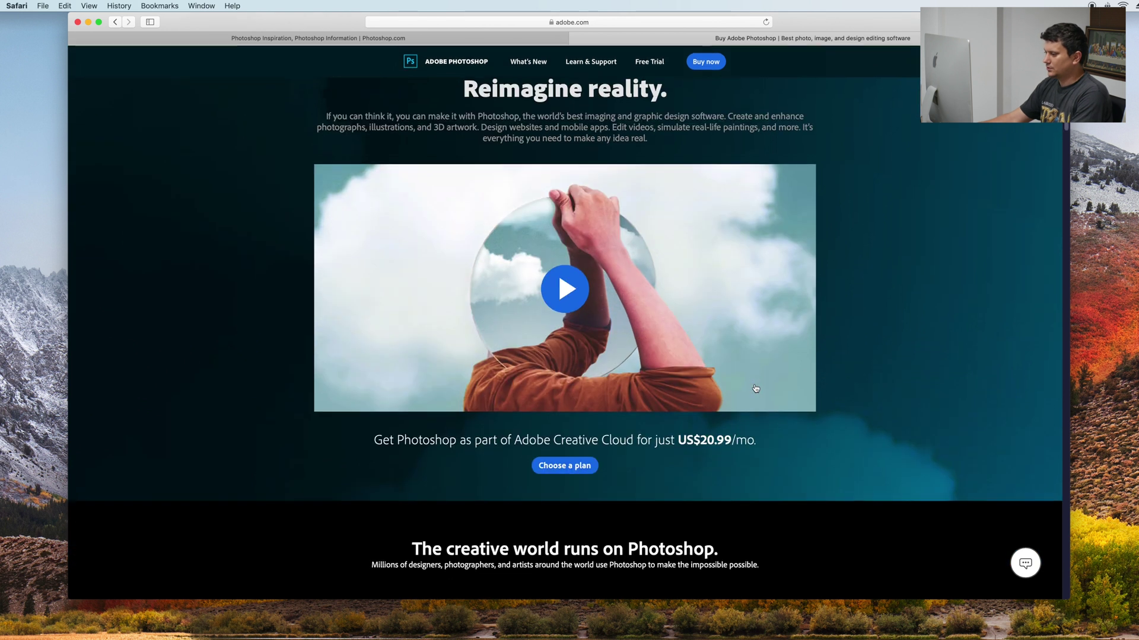
scroll(755, 388, down, 1)
drag(375, 422, 648, 422)
click(567, 449)
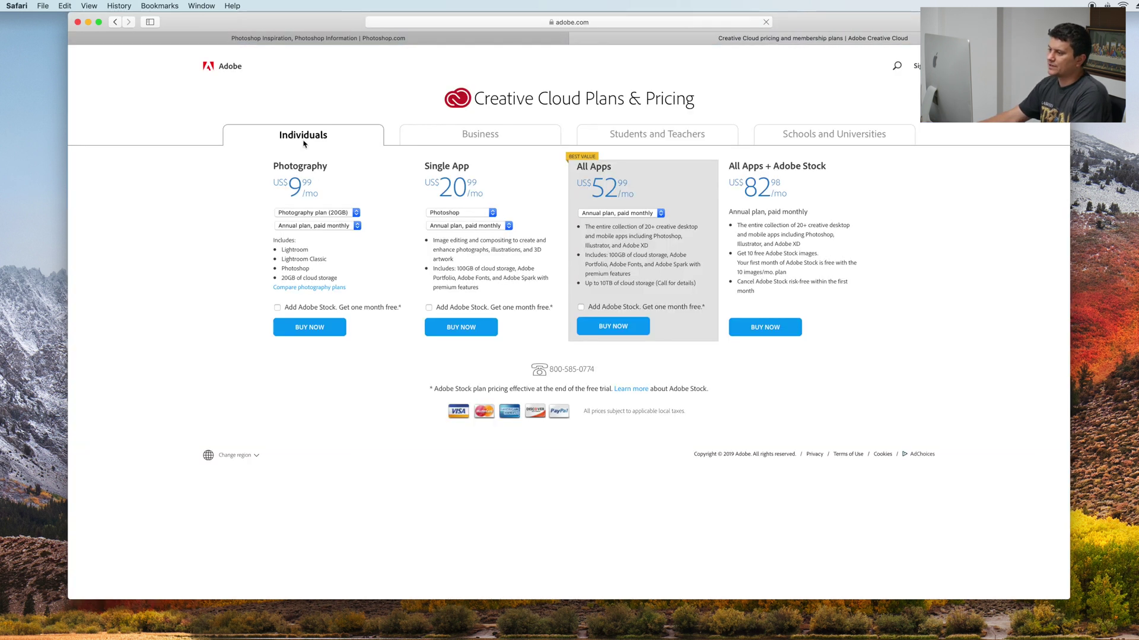
drag(271, 137, 350, 139)
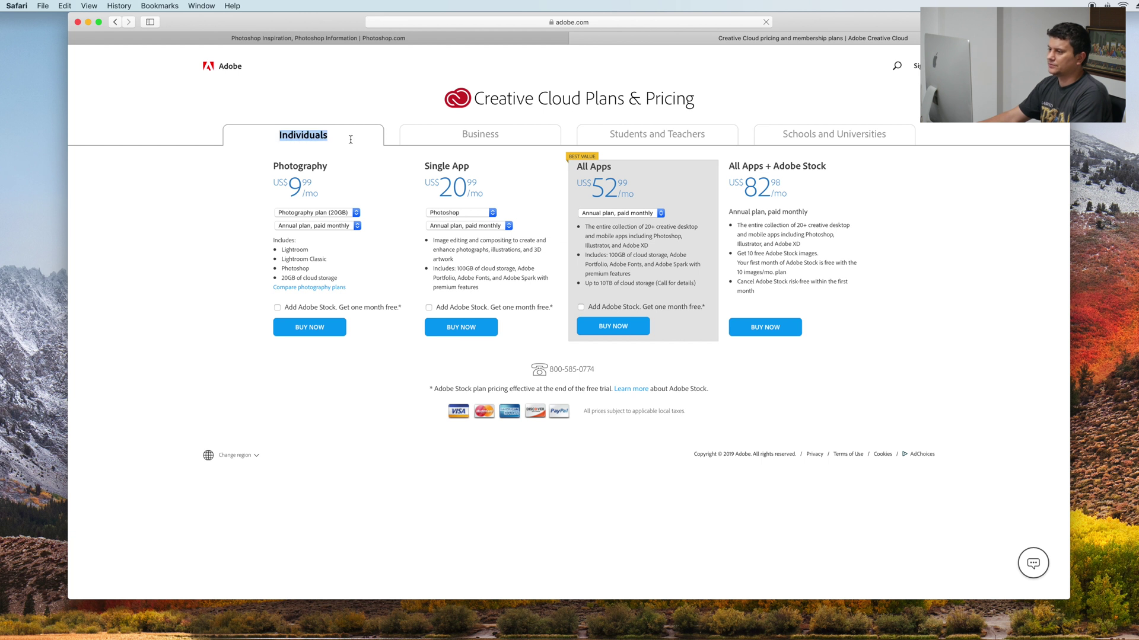
click(298, 139)
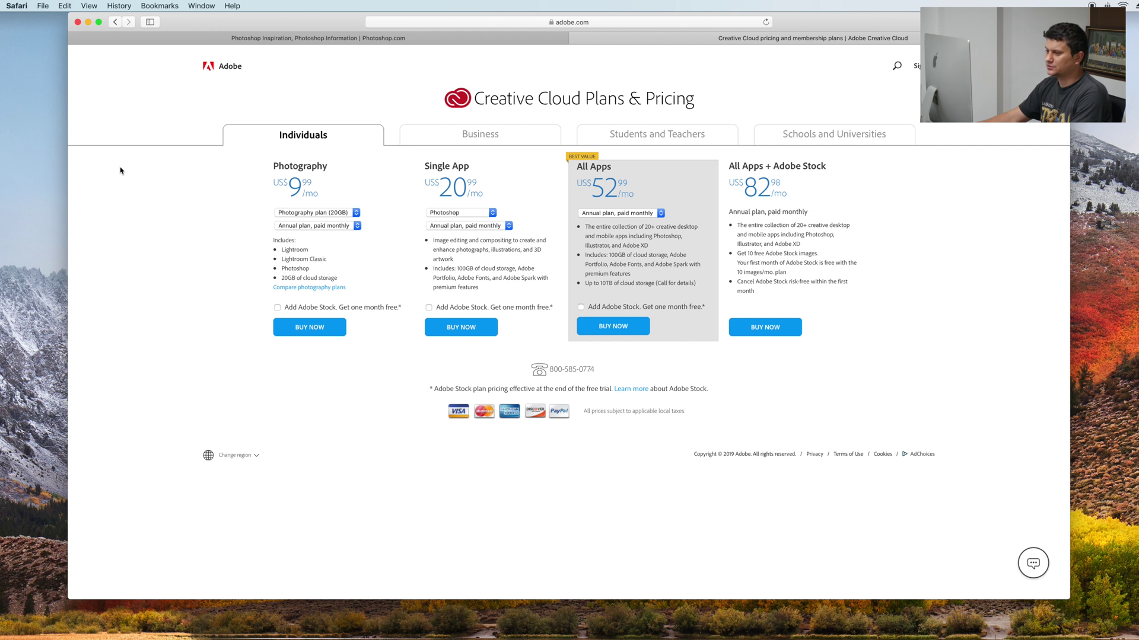
double_click(295, 167)
click(266, 171)
drag(266, 170, 352, 169)
click(344, 191)
double_click(295, 188)
click(295, 206)
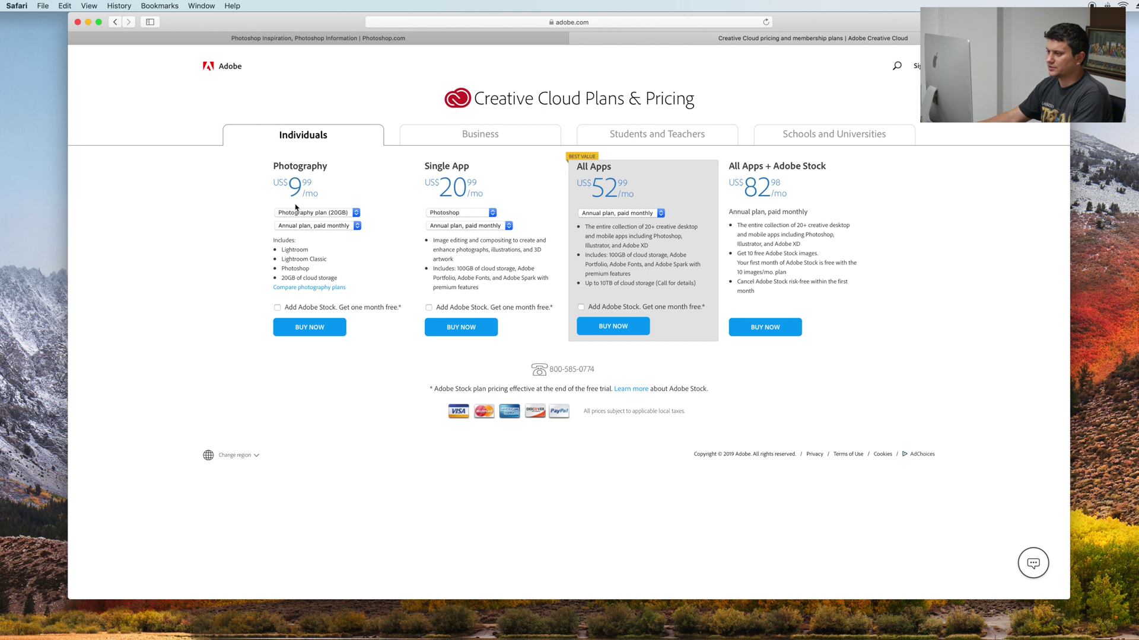
click(348, 213)
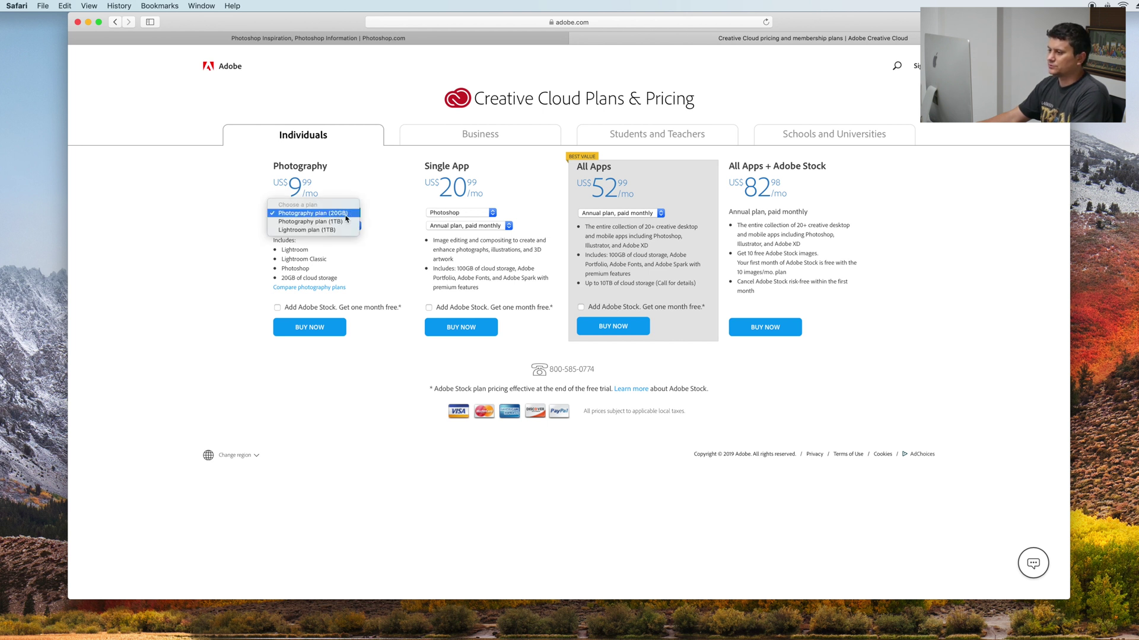
click(265, 273)
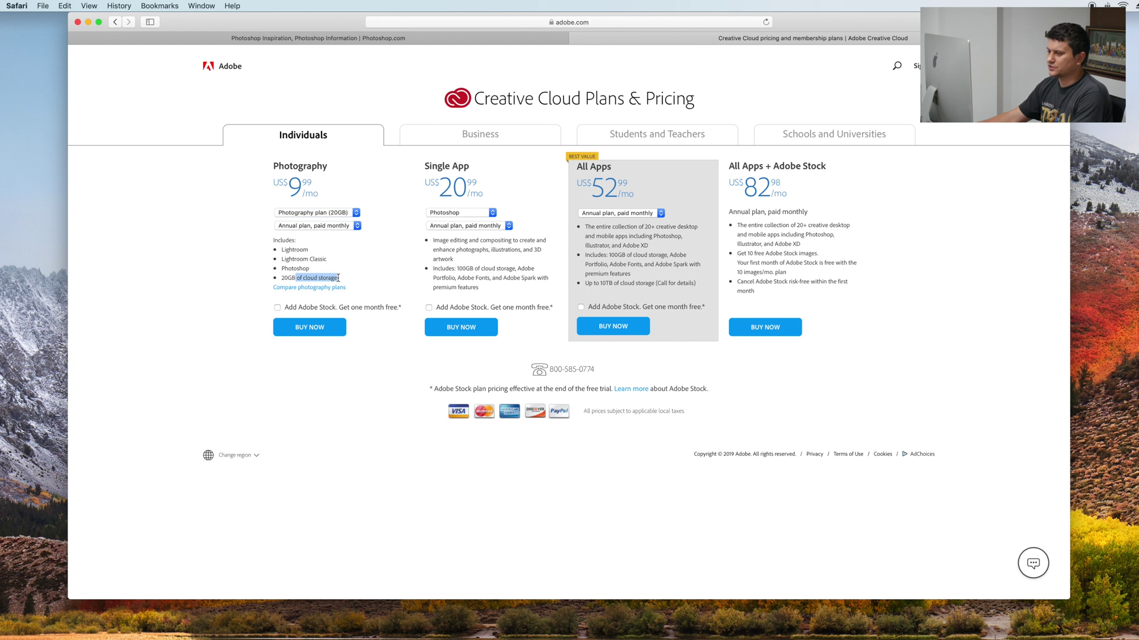
click(316, 229)
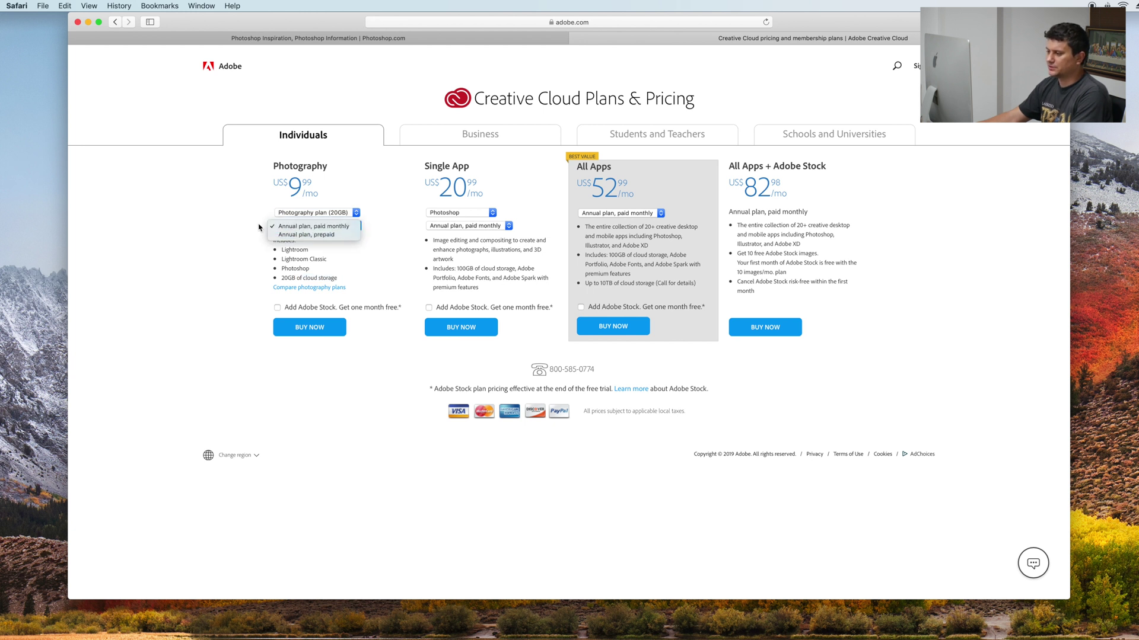
click(234, 240)
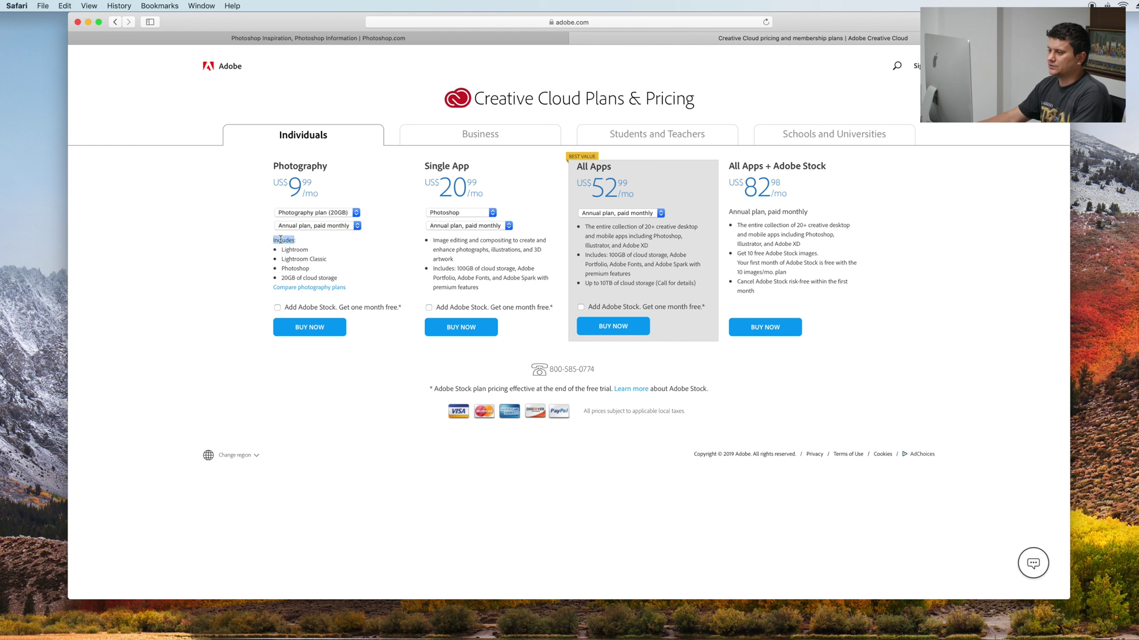
triple_click(293, 260)
double_click(296, 269)
click(199, 290)
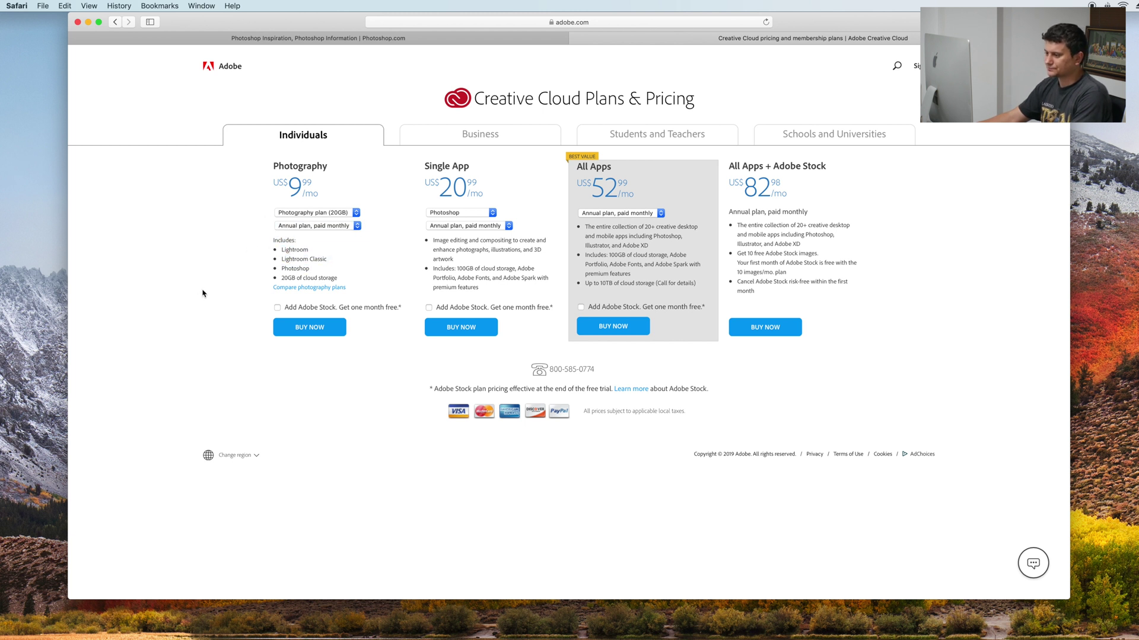
Buy the Photography plan (20GB), enter the buyer's e-mail at checkout and continue to payment
click(302, 335)
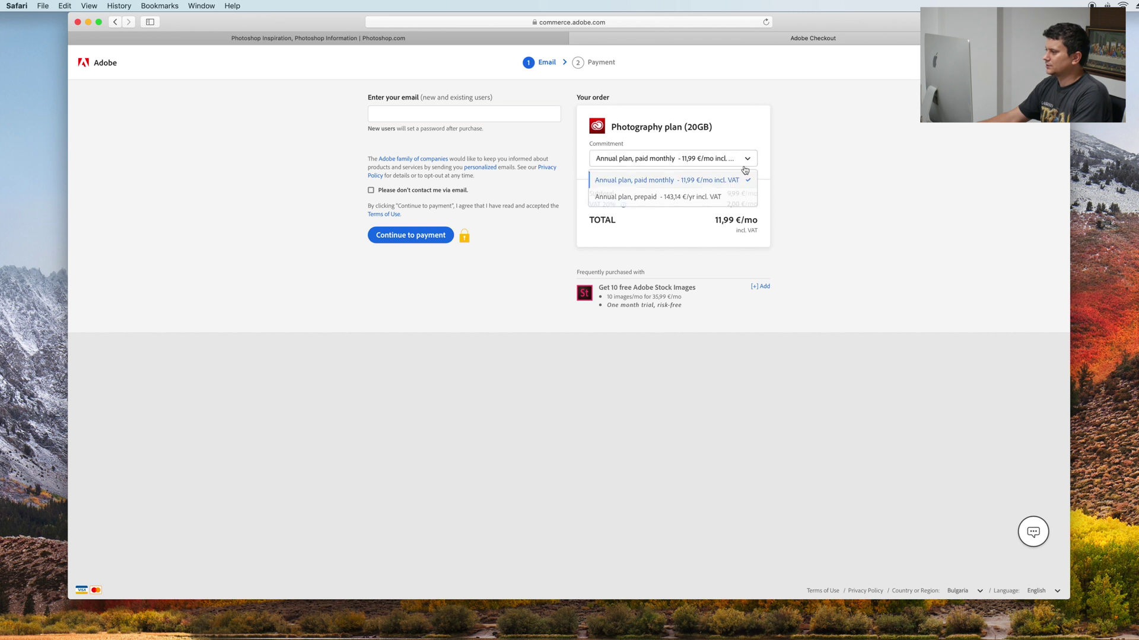
drag(373, 93, 295, 109)
click(419, 109)
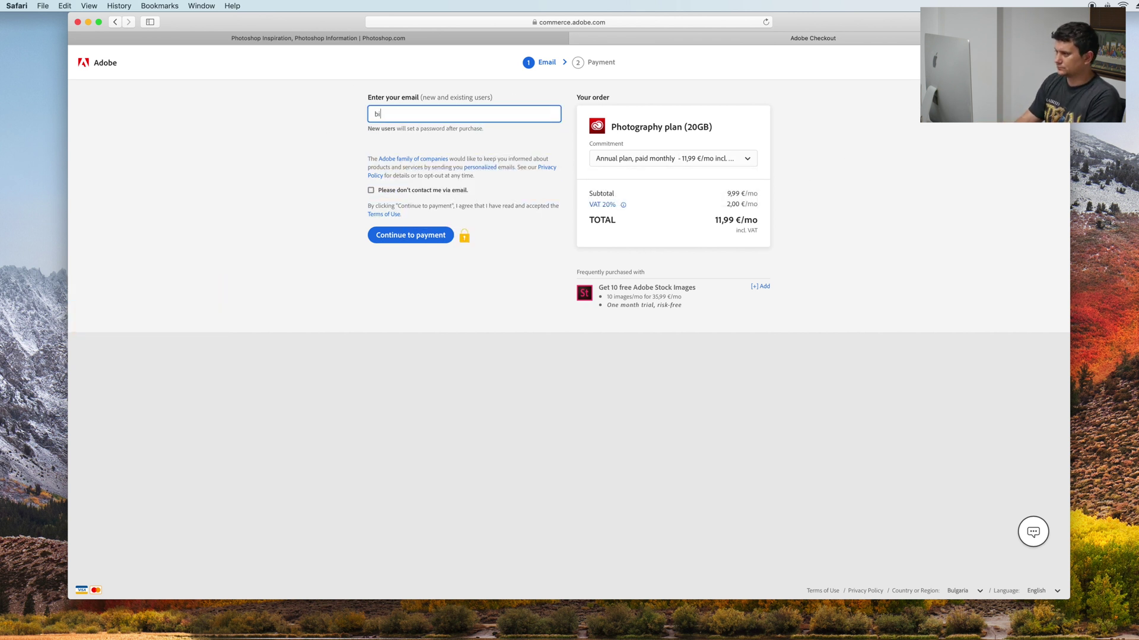
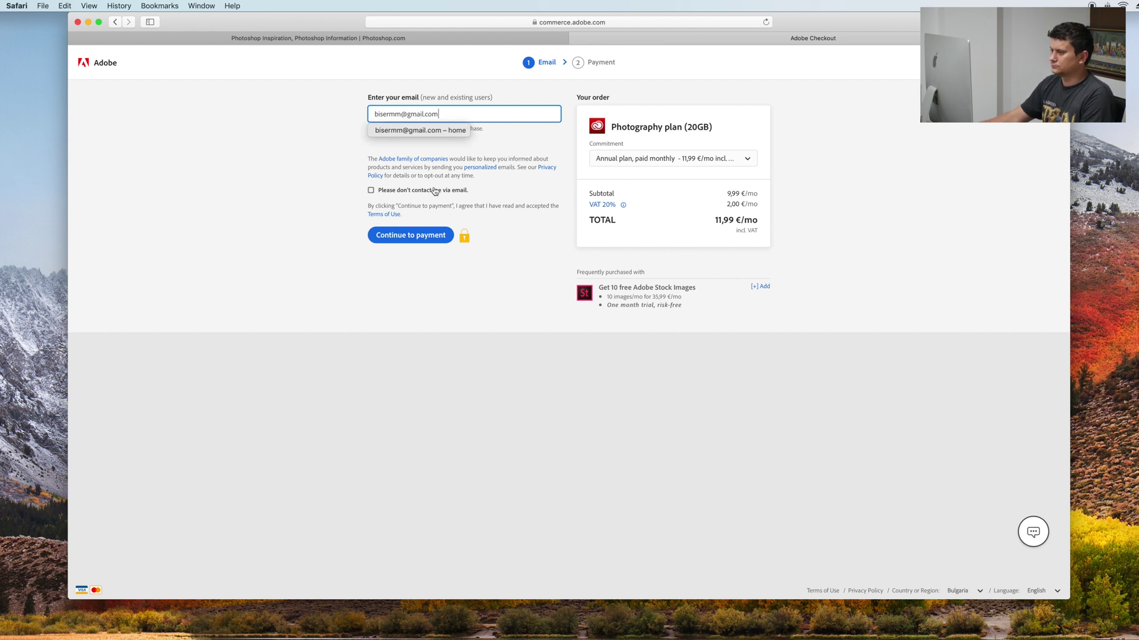
click(371, 197)
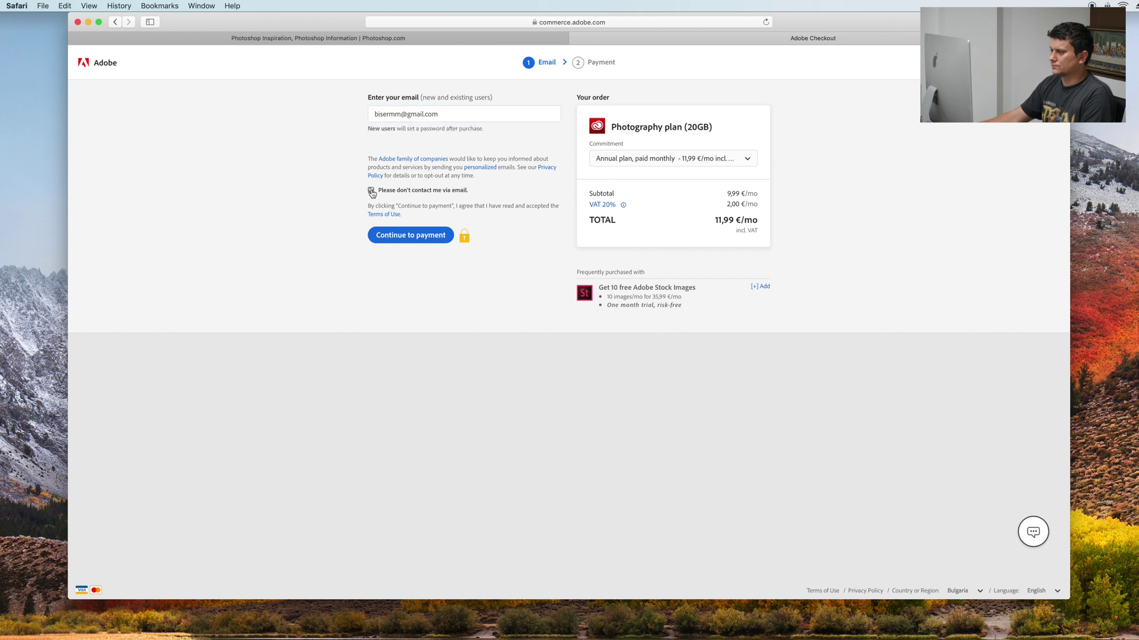
click(418, 236)
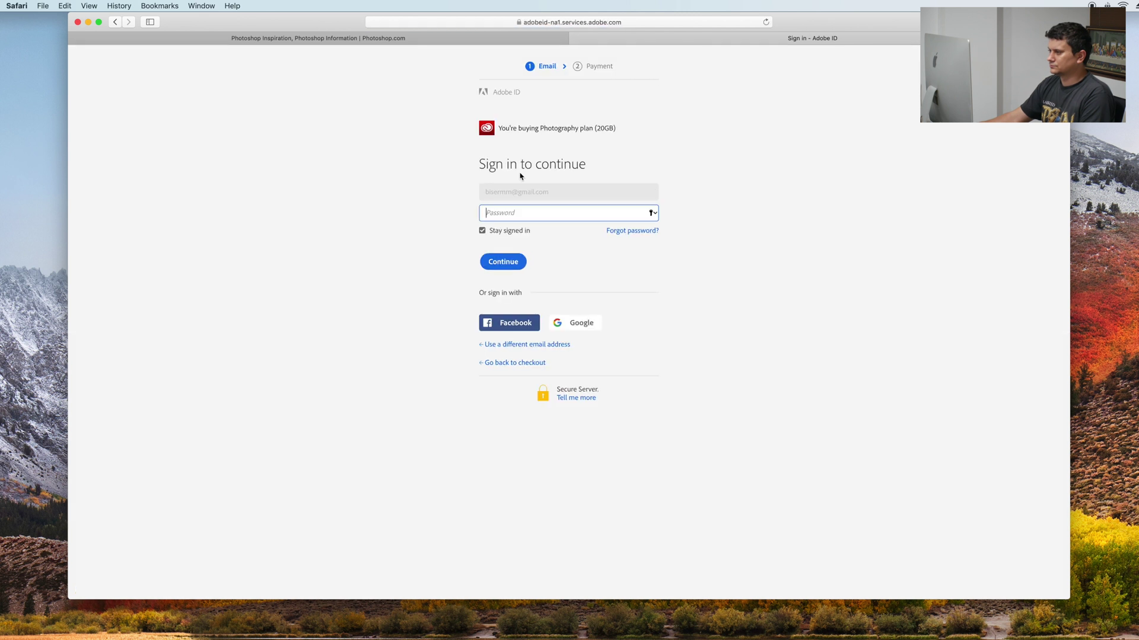
Sign in with the Adobe ID account password to place the Photography plan order
text(****)
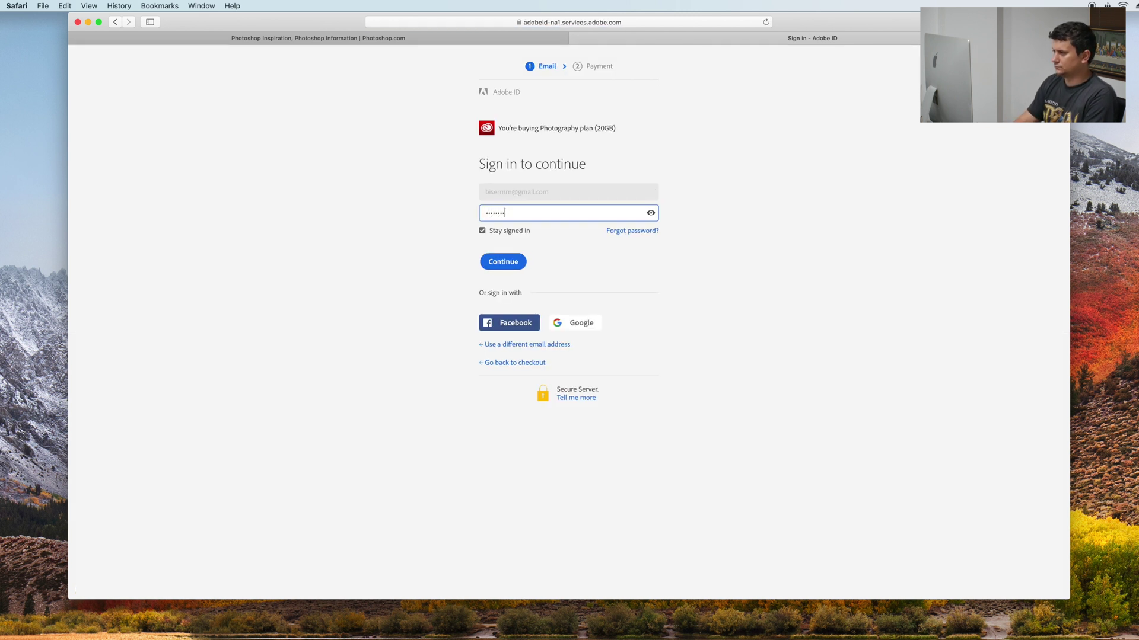
click(783, 169)
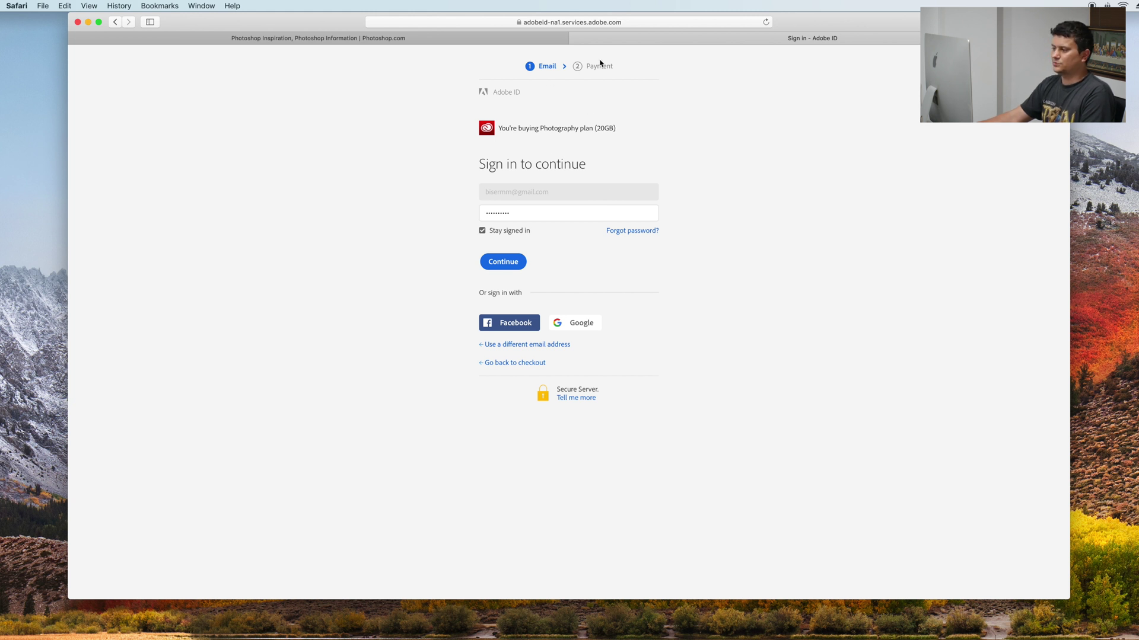
drag(519, 128, 651, 129)
click(629, 142)
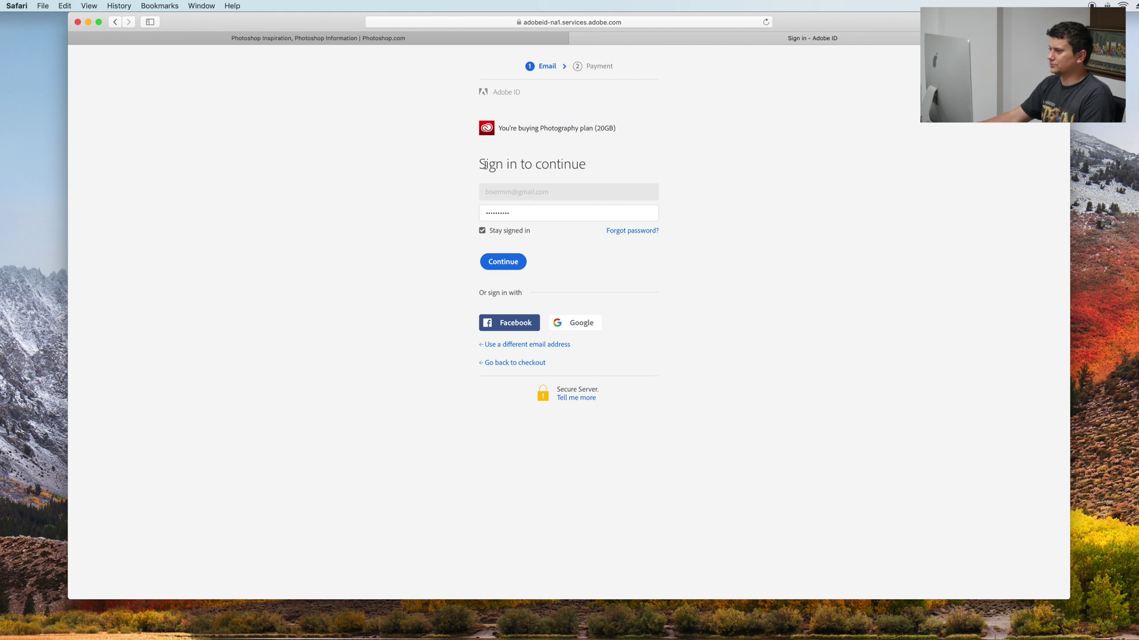
click(501, 262)
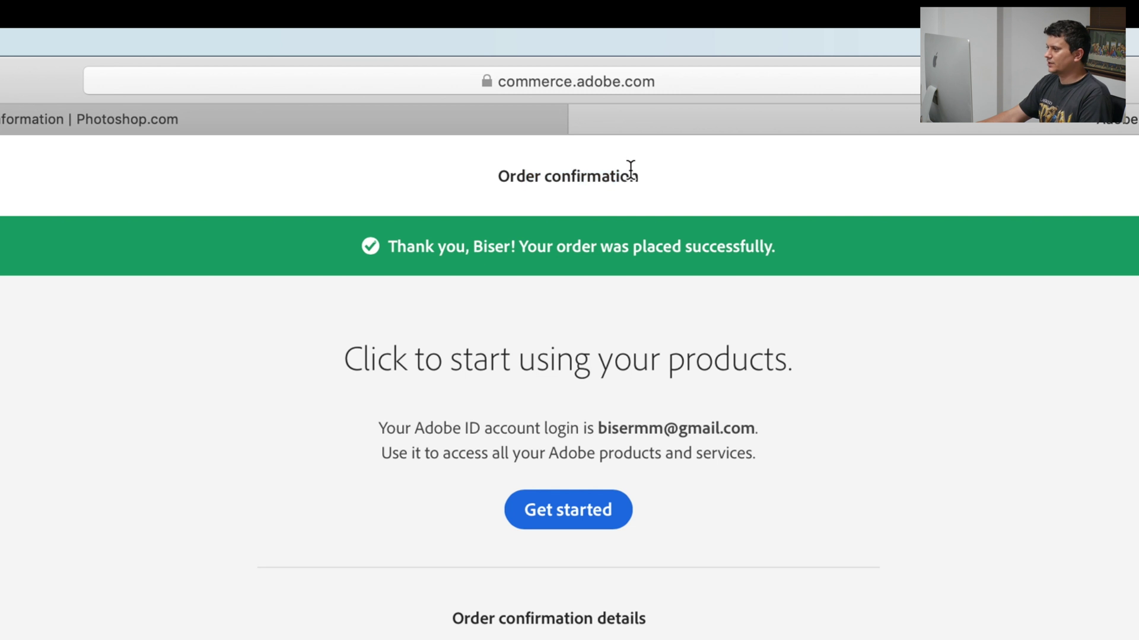
Review the order confirmation heading, getting-started message and login details
drag(630, 173, 576, 171)
click(720, 498)
drag(378, 329, 981, 625)
click(629, 473)
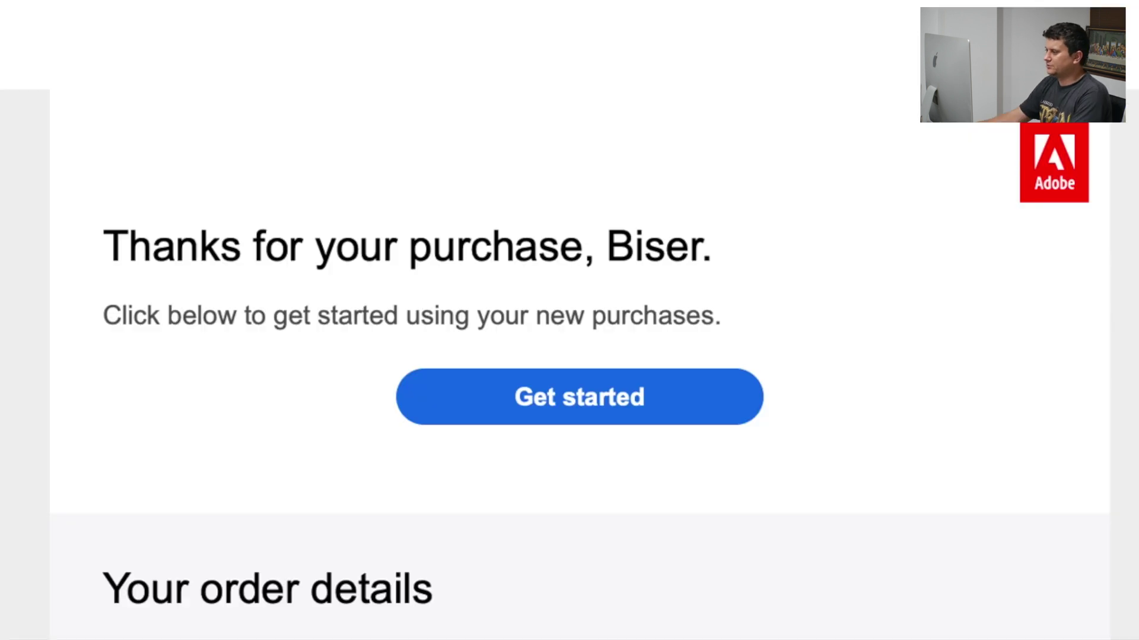
Read the thank-you e-mail and start using the purchased products
drag(107, 244, 856, 318)
click(856, 318)
drag(219, 261, 605, 247)
click(700, 248)
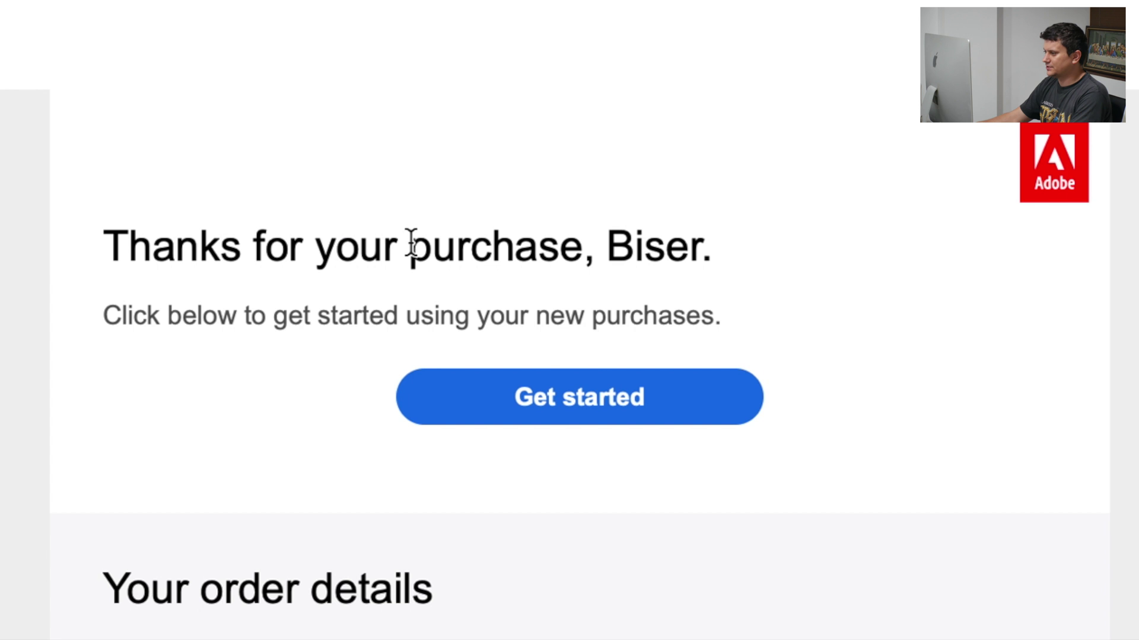
drag(153, 249, 469, 256)
click(469, 256)
click(526, 404)
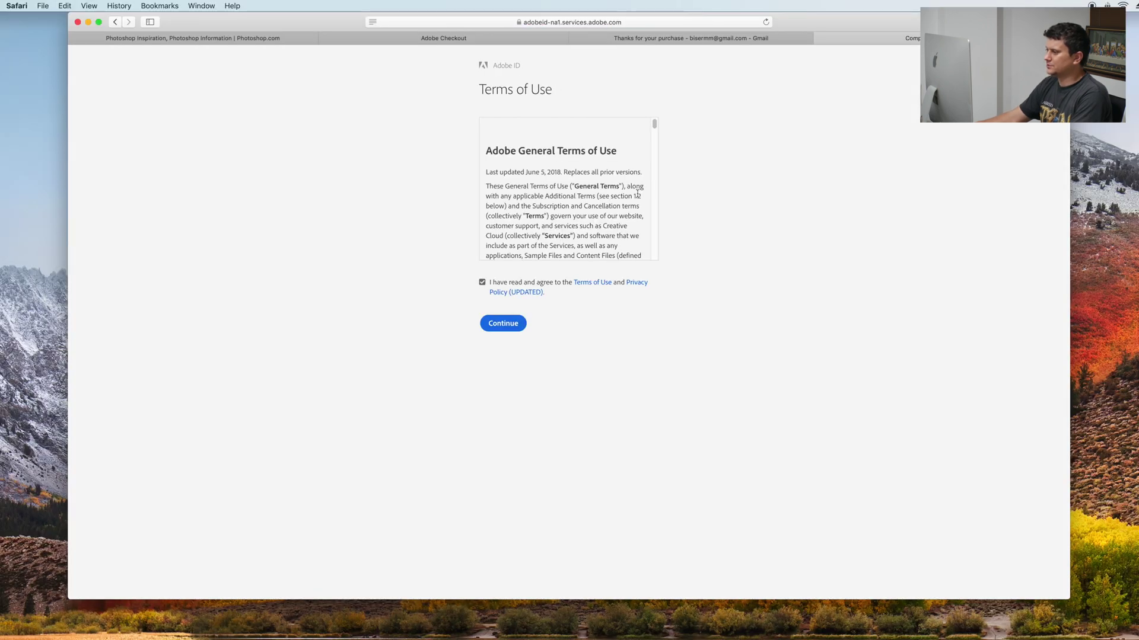
Scroll the Adobe General Terms of Use and continue with the agreement checkbox ticked
drag(655, 124, 643, 325)
click(502, 323)
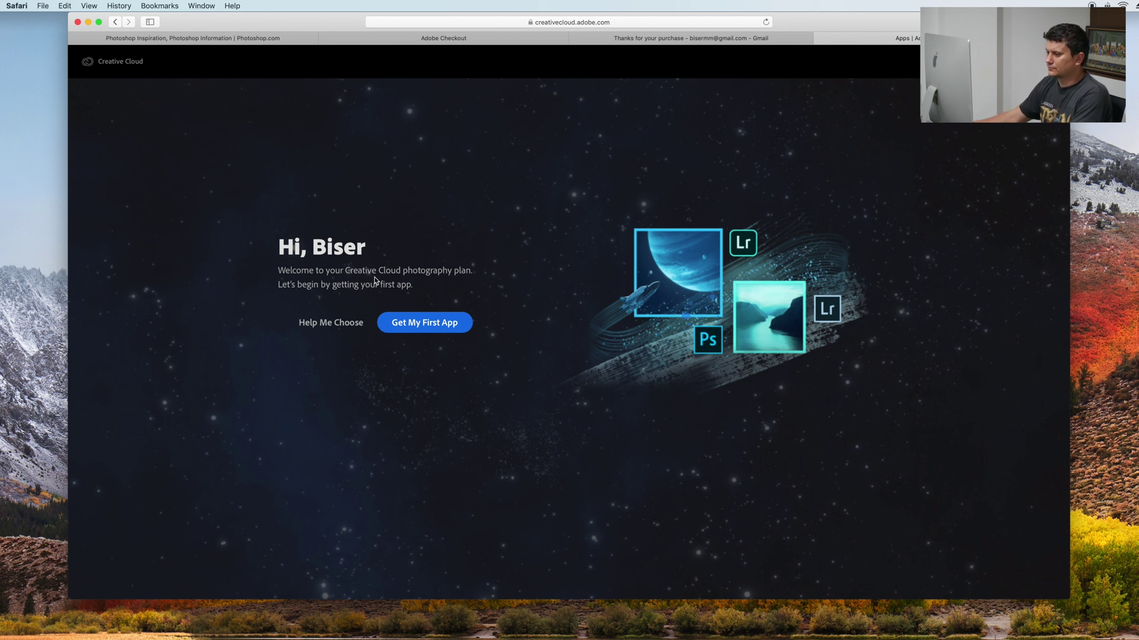
Go to Get My First App and browse the Lightroom, Photoshop and Lightroom Classic cards
drag(279, 269, 276, 236)
click(473, 287)
click(276, 236)
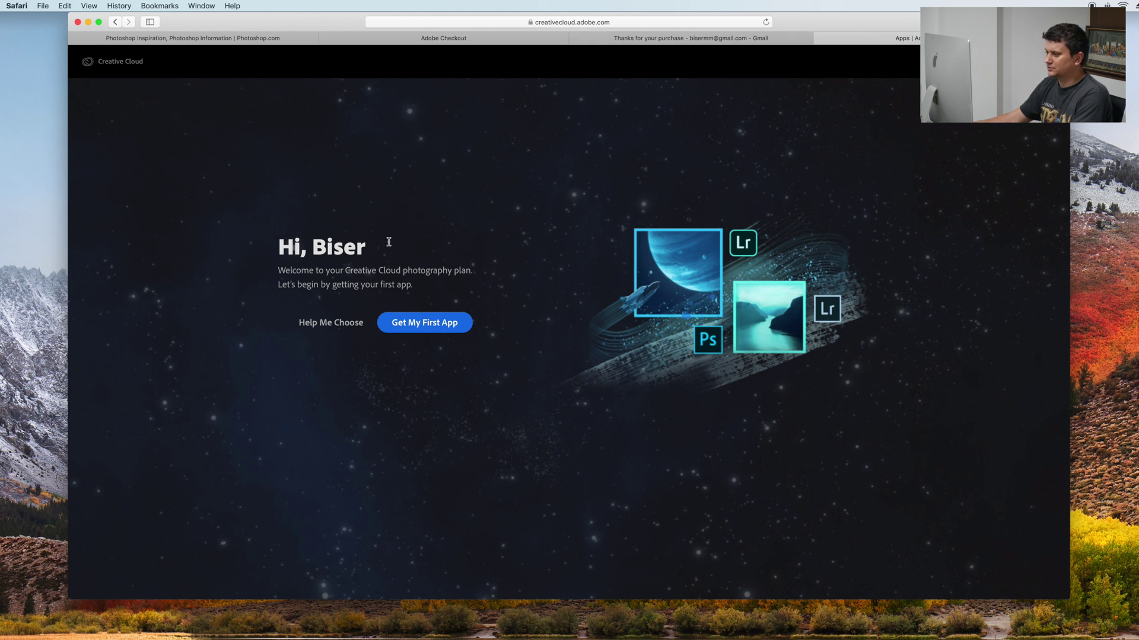
click(416, 328)
drag(602, 262, 623, 180)
click(624, 180)
scroll(630, 361, down, 3)
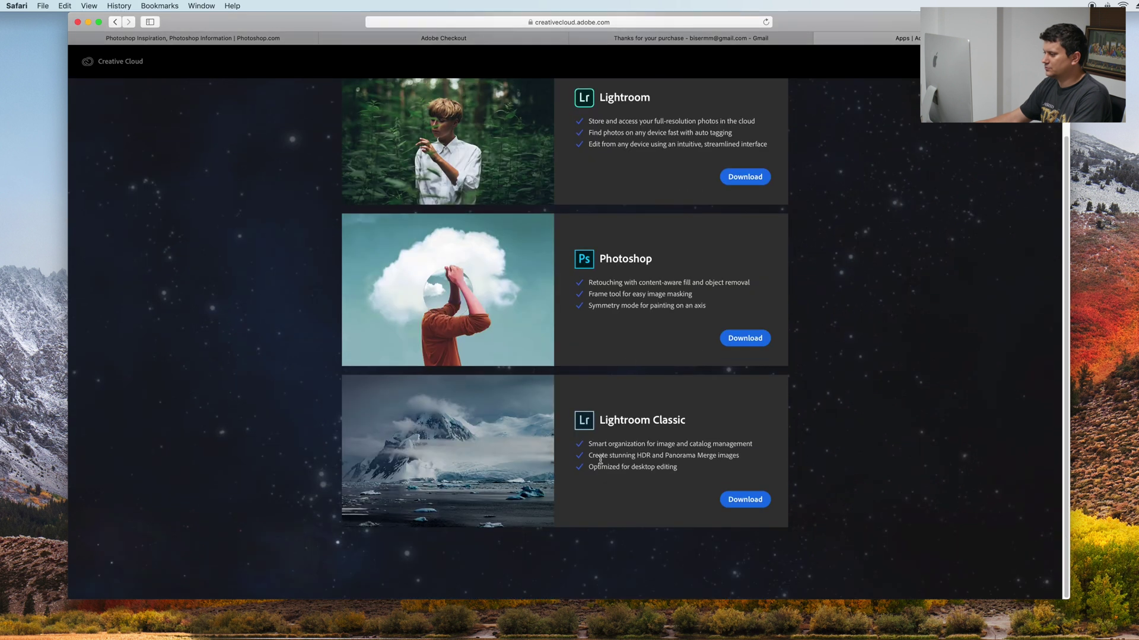
scroll(677, 375, up, 3)
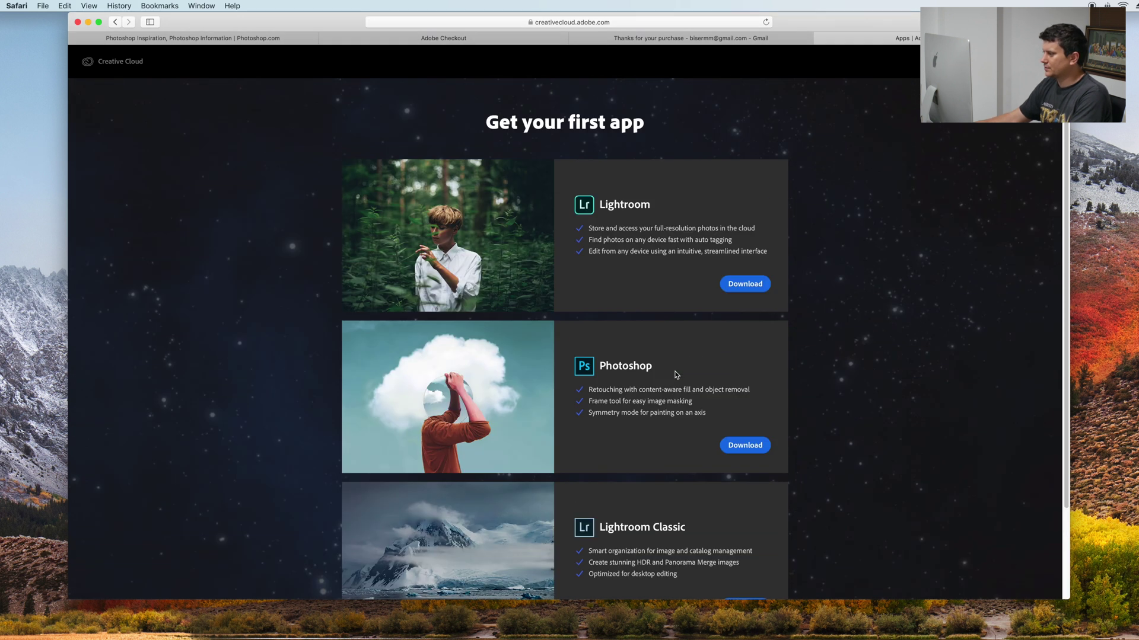
Download Photoshop, launch its installer from the disk image and authorise it with the admin password
click(745, 446)
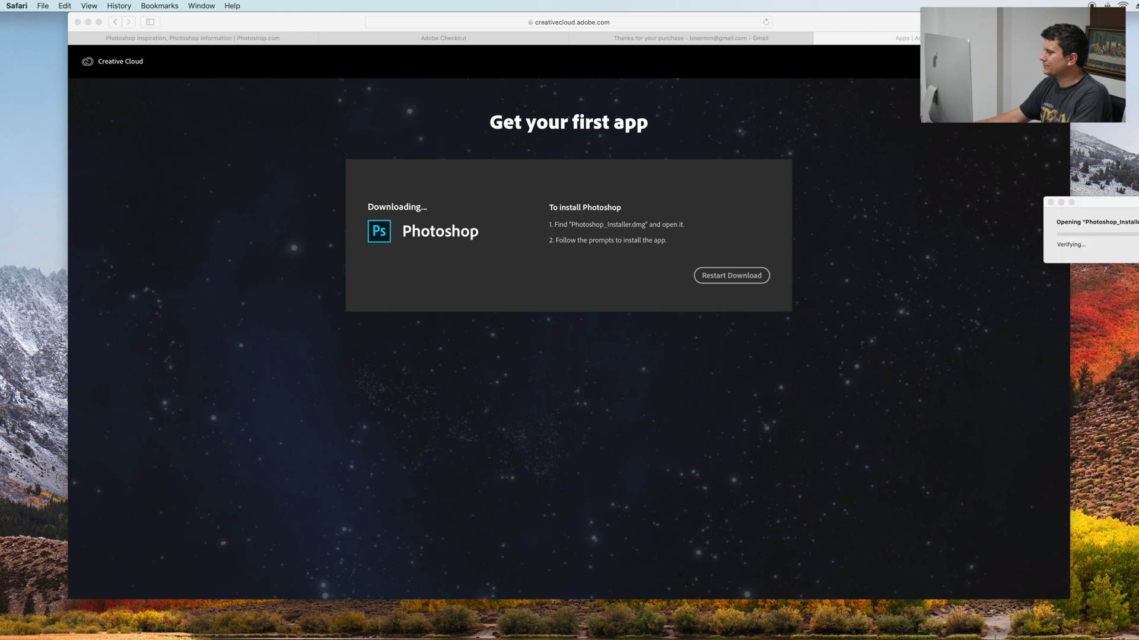
drag(1117, 205, 557, 353)
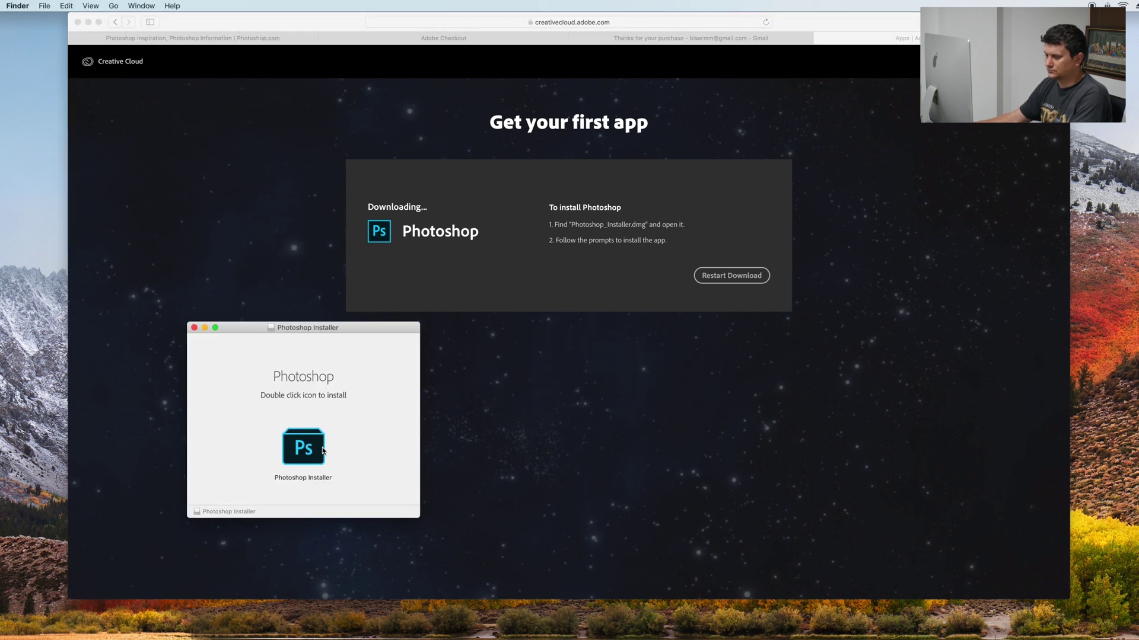
double_click(312, 451)
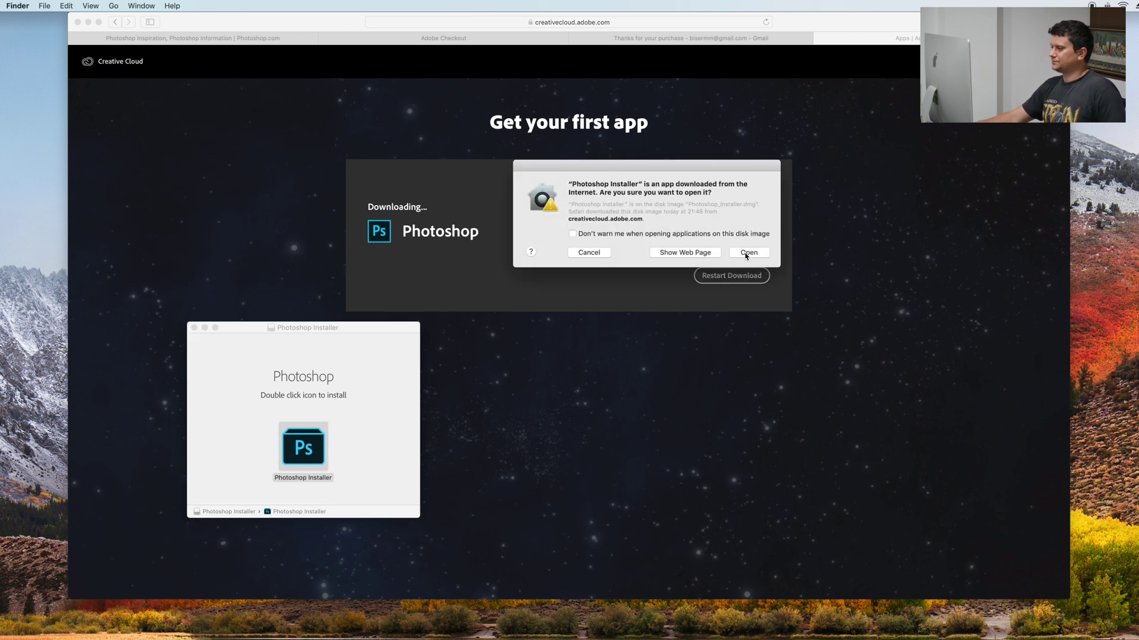
click(748, 253)
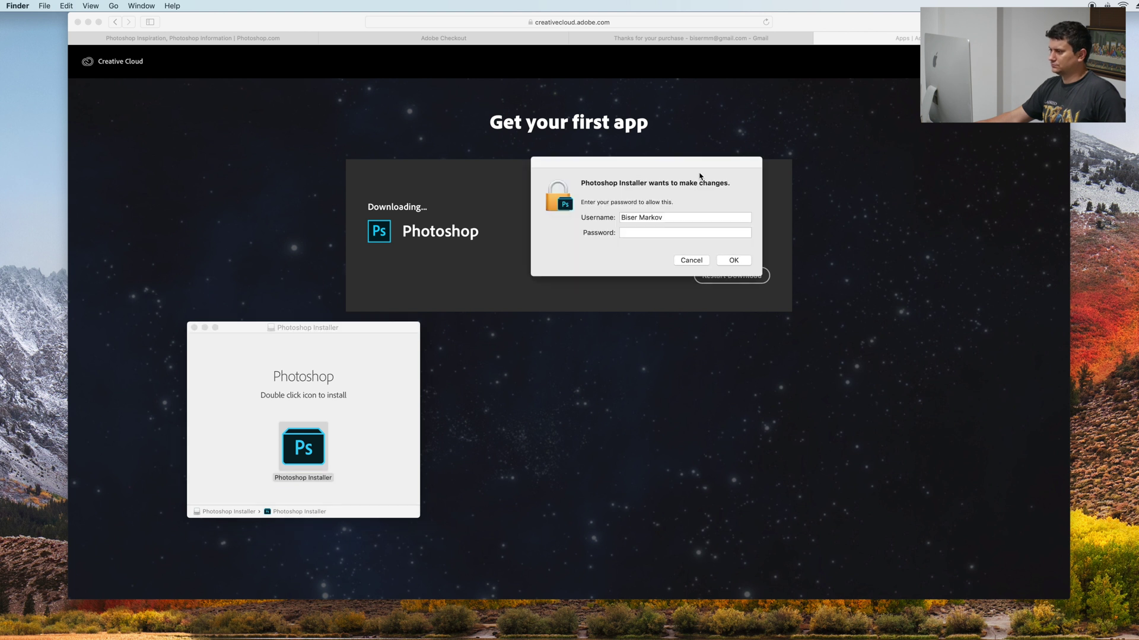
text(••••••••)
click(735, 261)
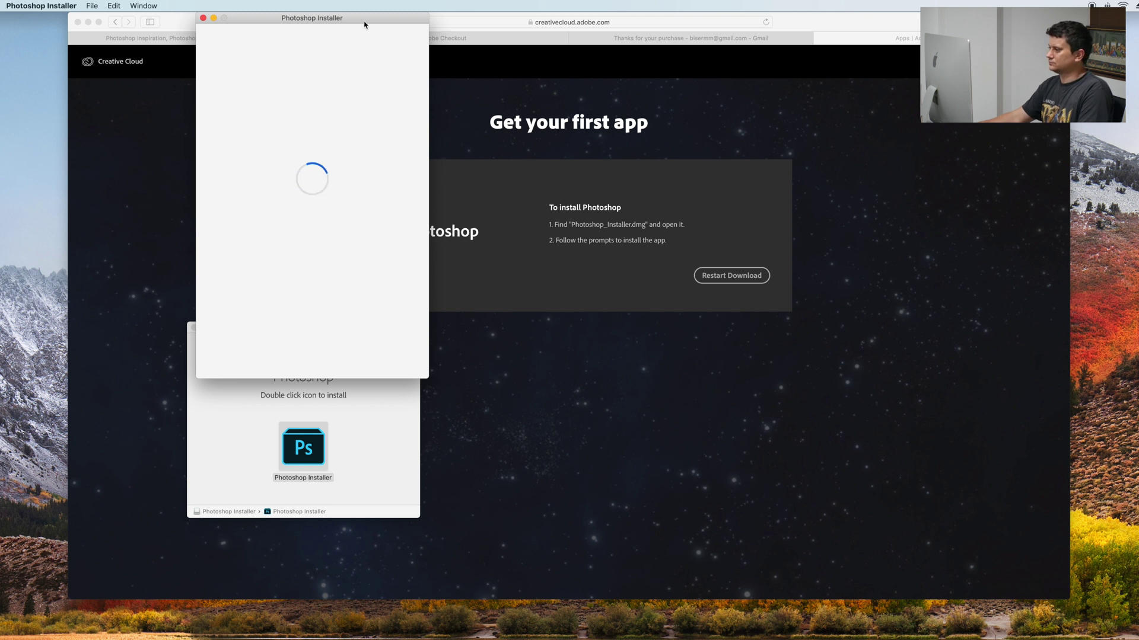
Sign in to the Photoshop Installer with the Adobe account e-mail and password
drag(364, 21, 779, 84)
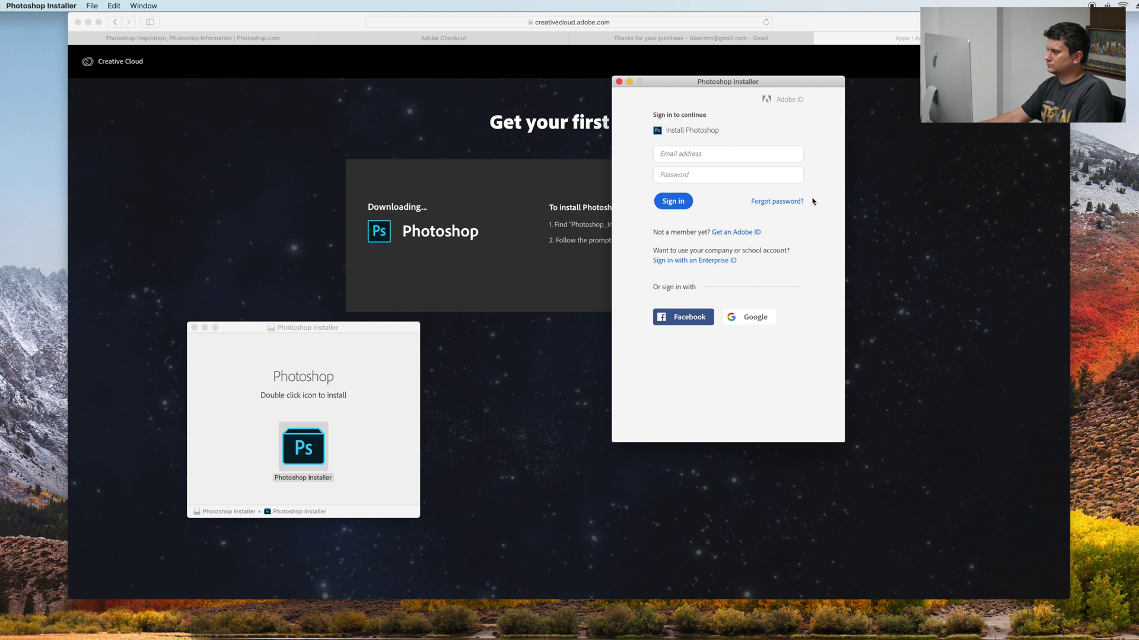
click(754, 156)
key(Tab)
text(••••••••••)
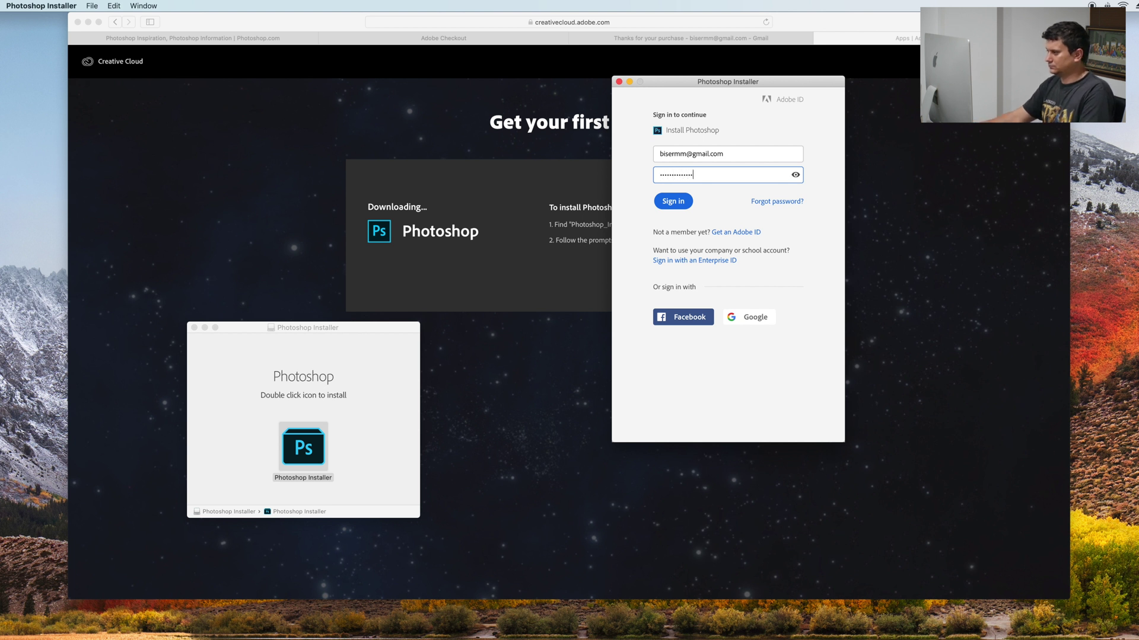
click(677, 205)
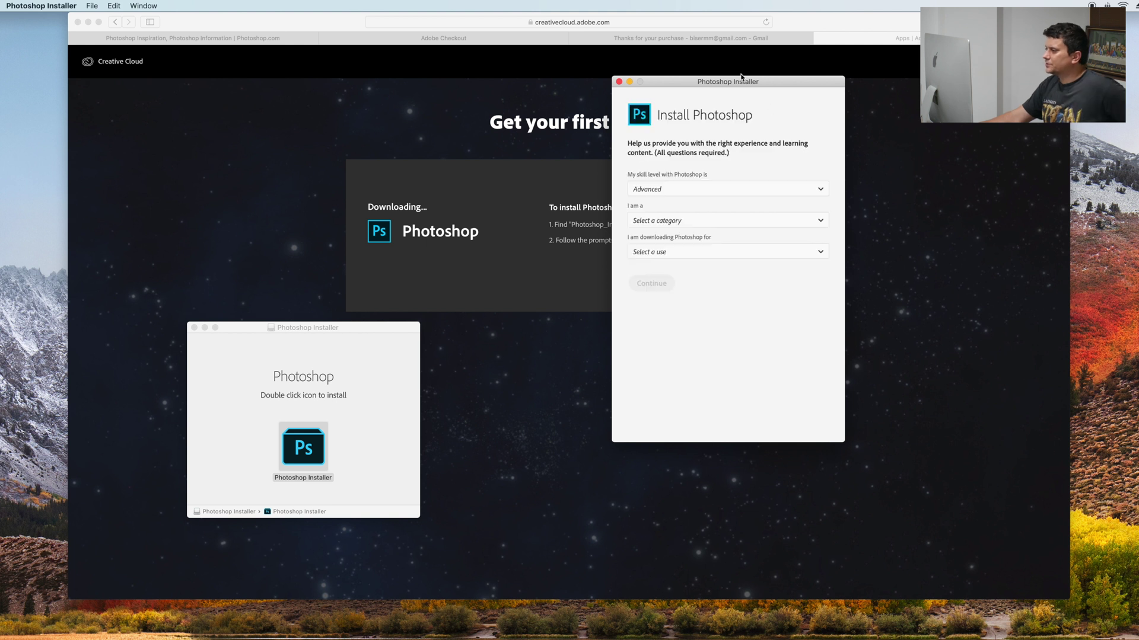
Answer the survey with Advanced, Hobbyist or Personal User, and Myself only, then submit
click(659, 190)
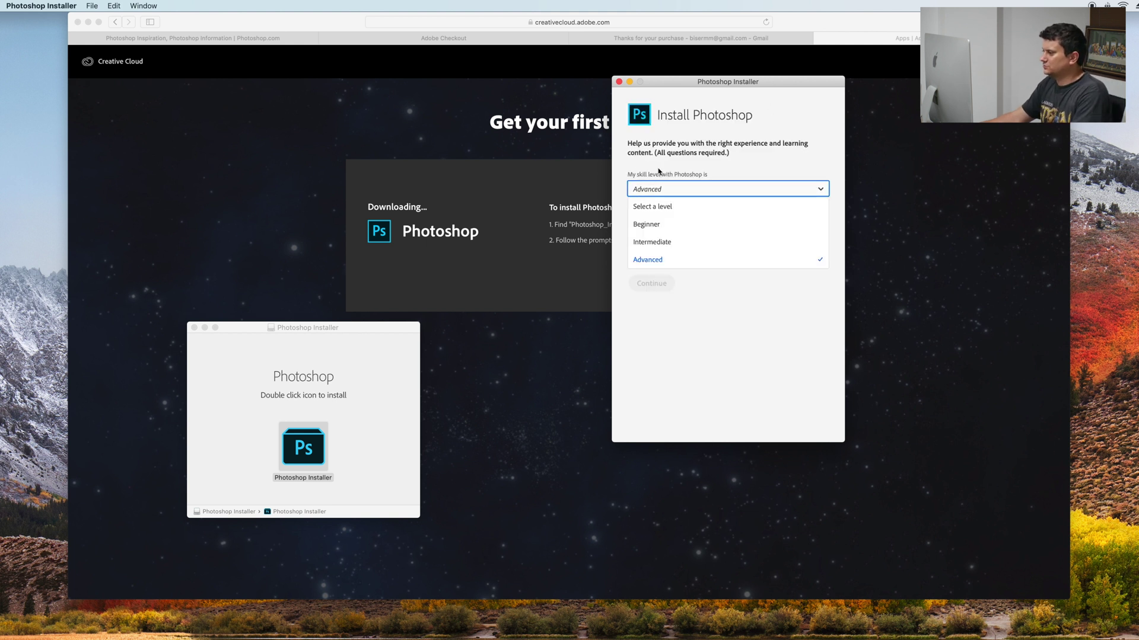
click(663, 260)
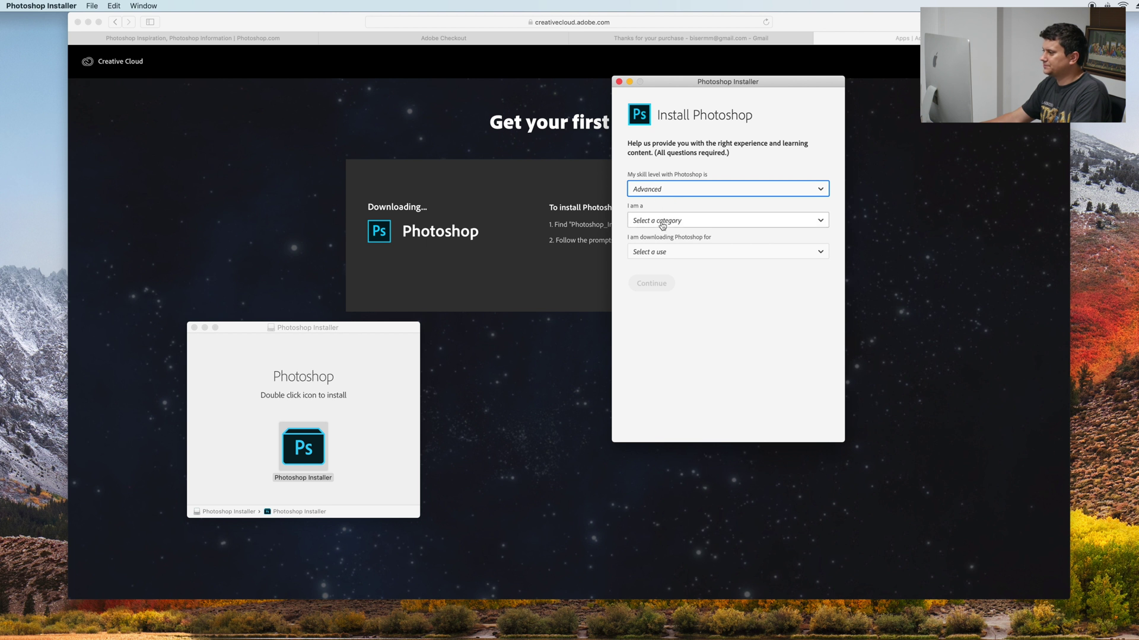
click(683, 221)
drag(824, 256, 825, 303)
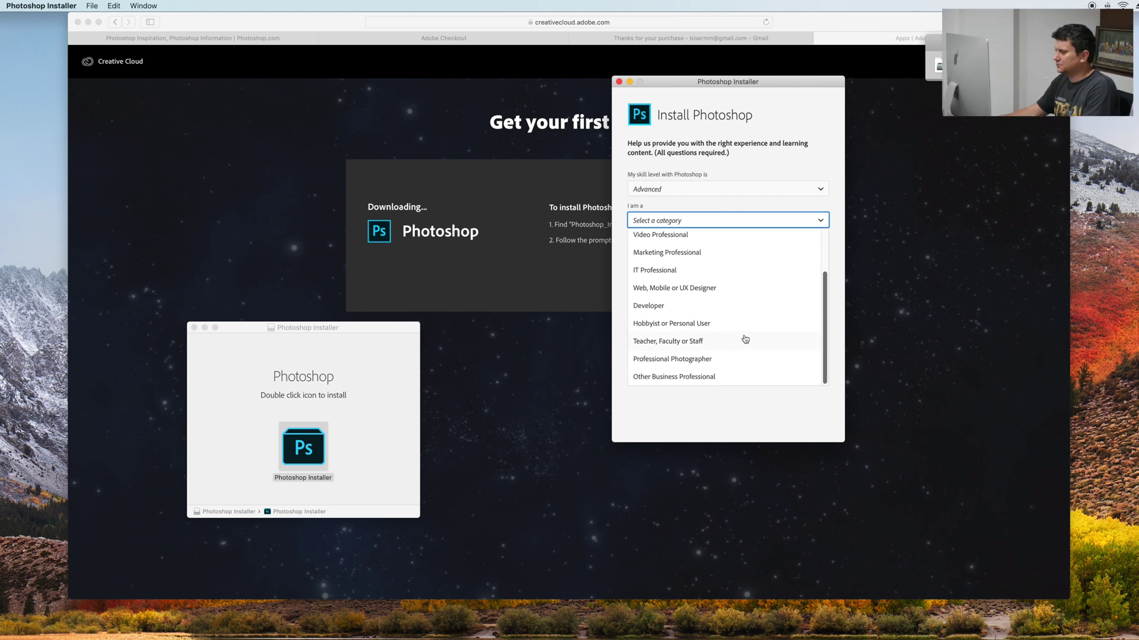
click(652, 326)
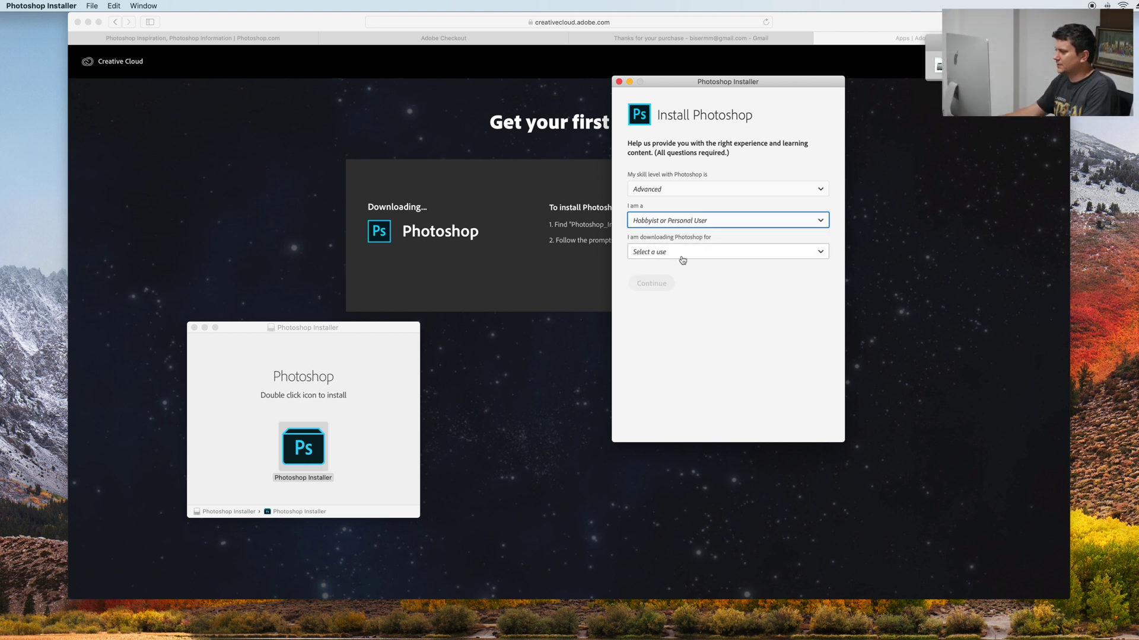
click(719, 255)
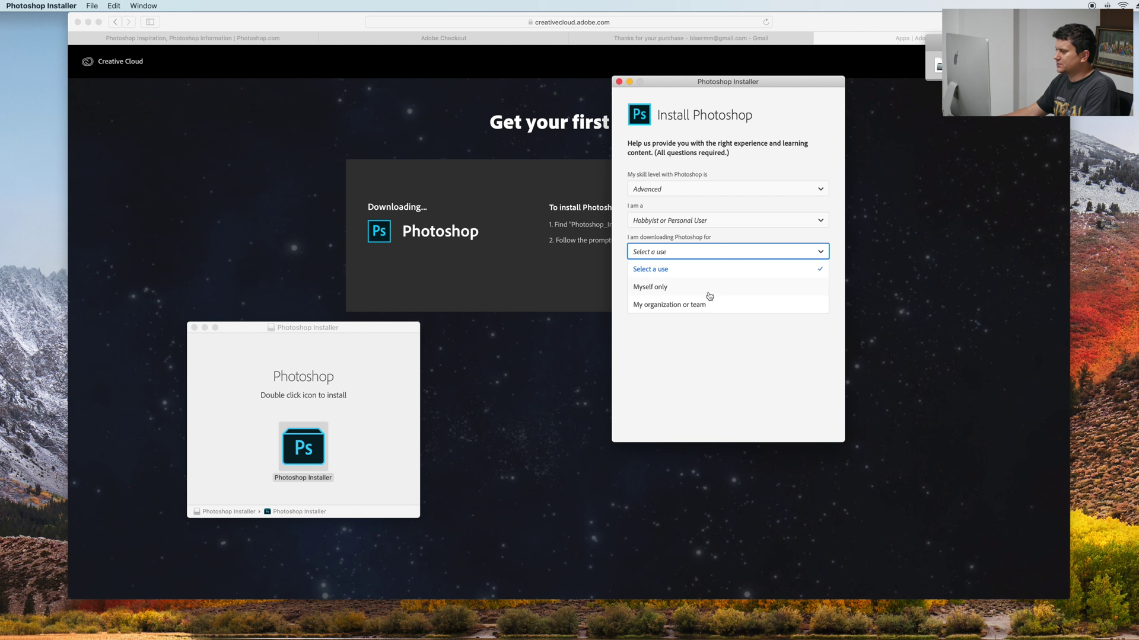
click(643, 288)
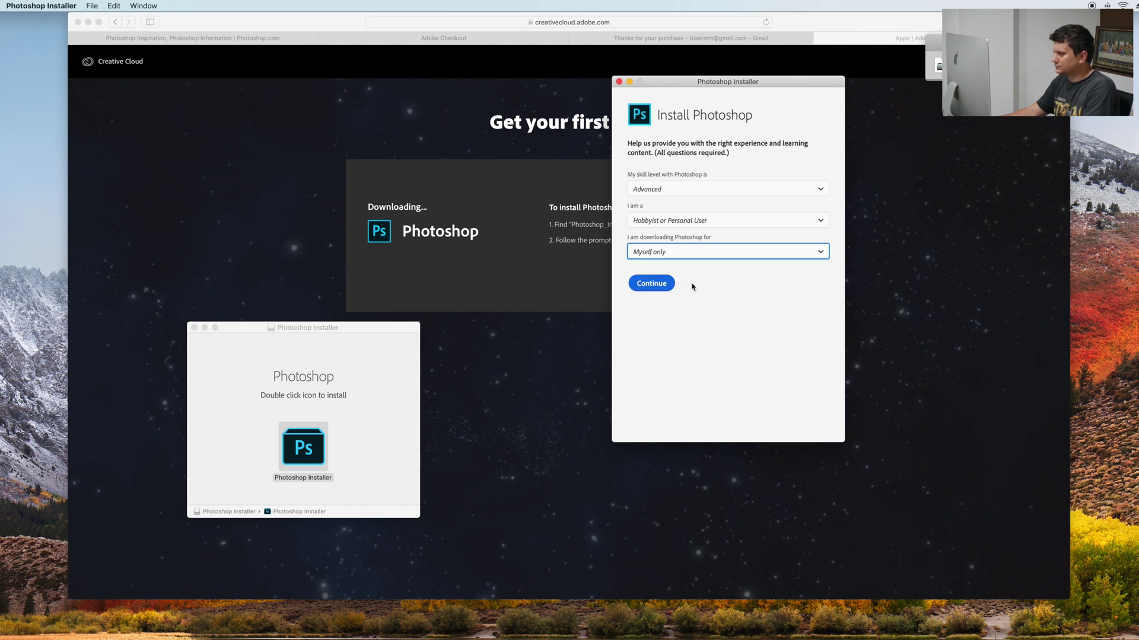
click(651, 285)
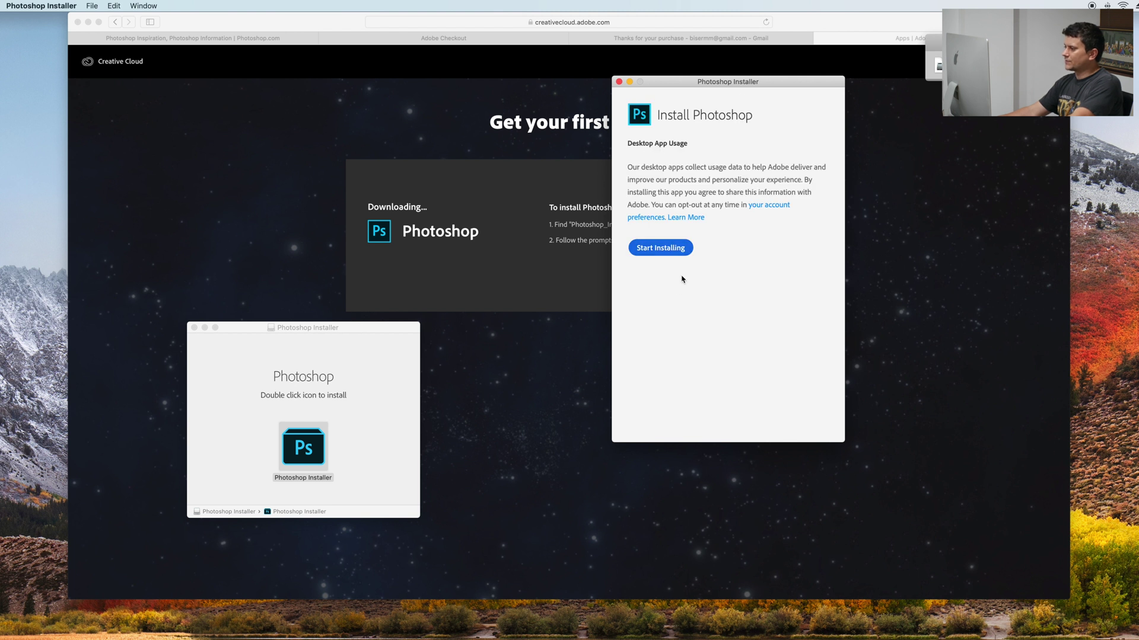
Start installing Photoshop, then download Lightroom from the Creative Cloud Apps page
click(670, 249)
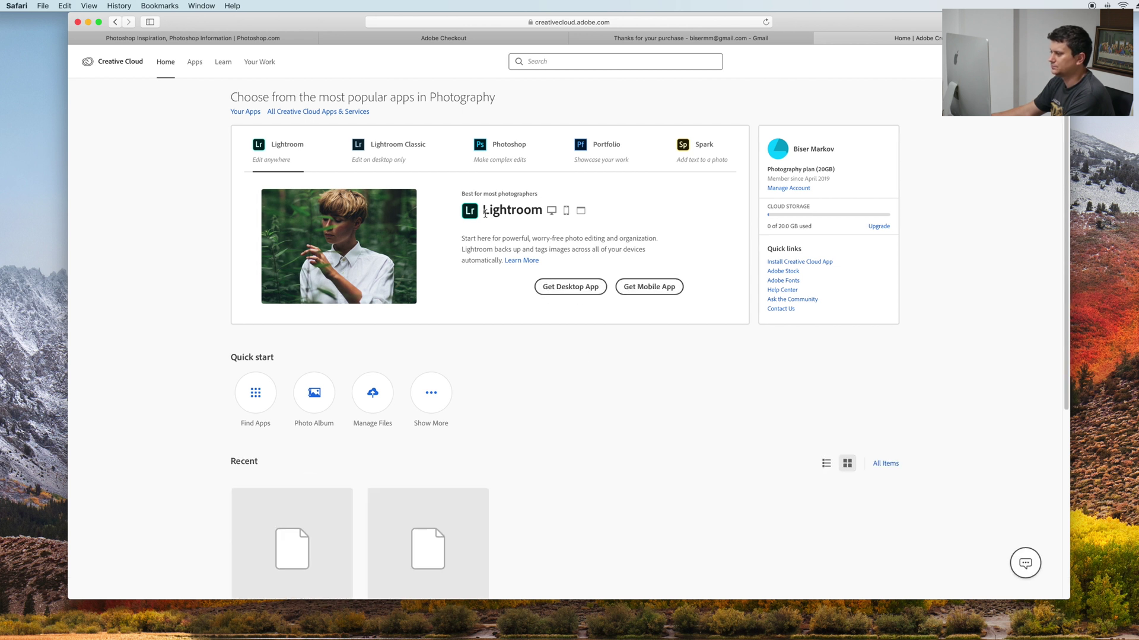
click(570, 287)
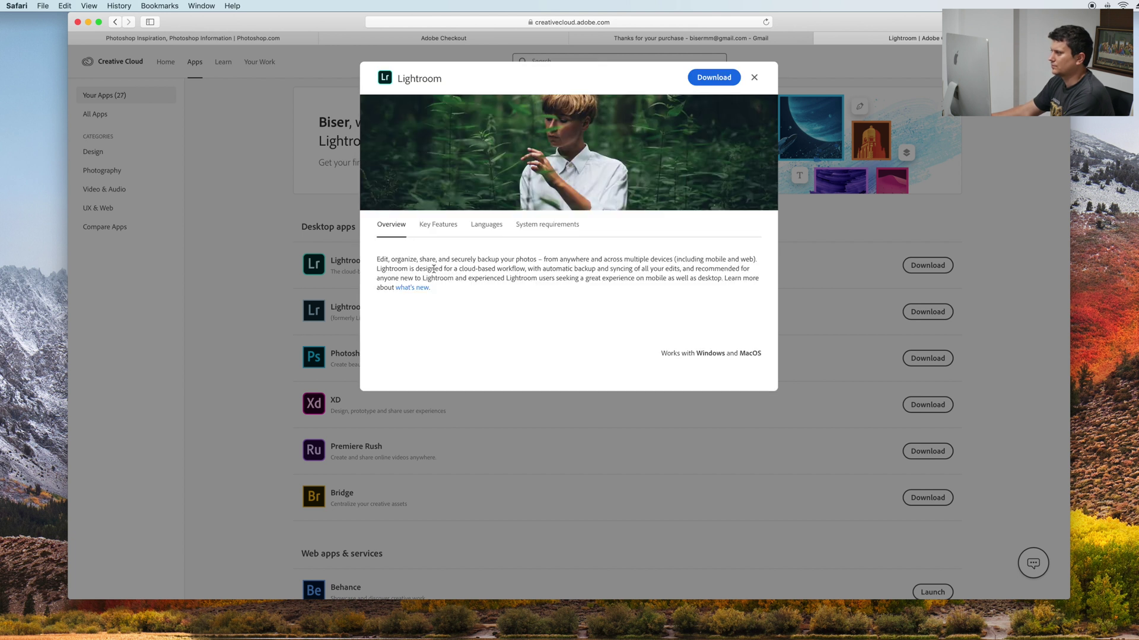
click(699, 82)
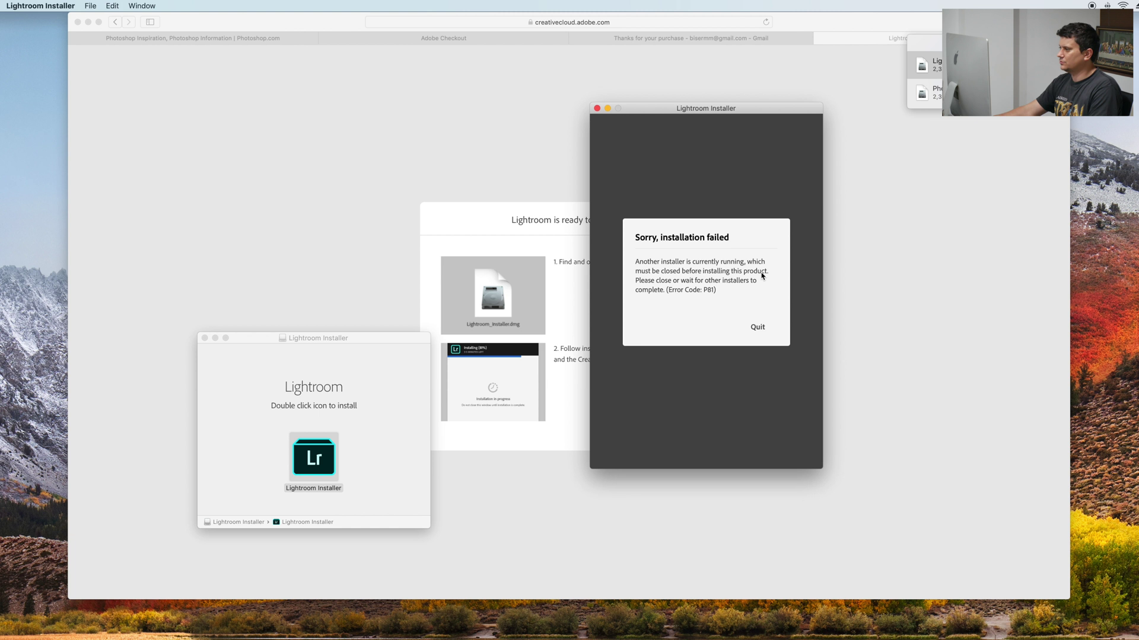
Quit the failed Lightroom installer and reselect the Lightroom installer icon
drag(667, 113, 609, 65)
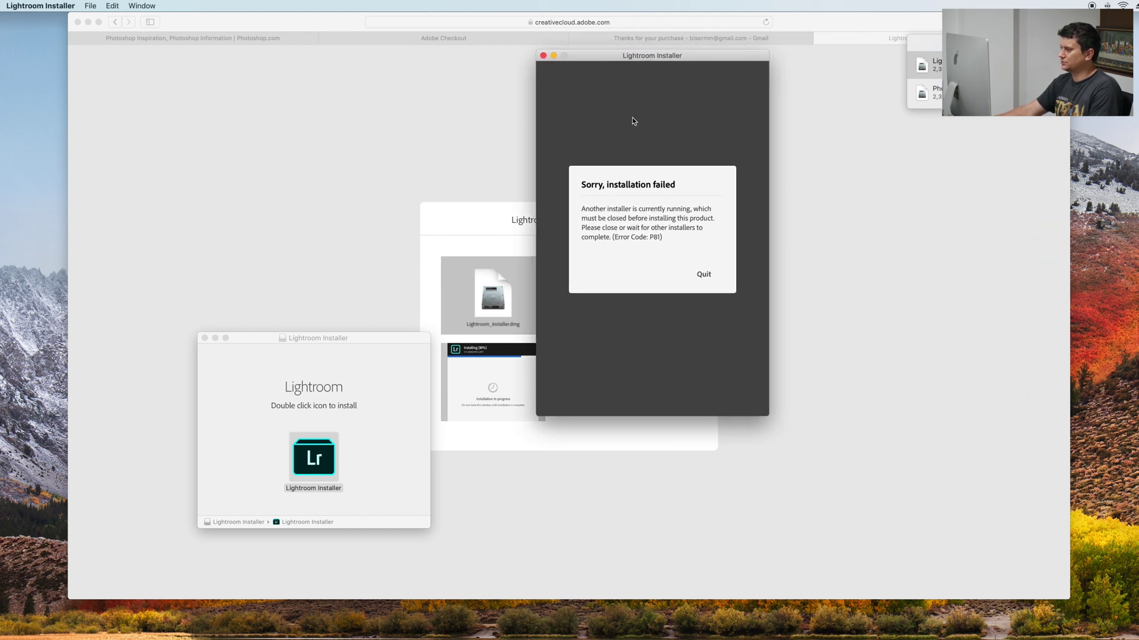
click(703, 275)
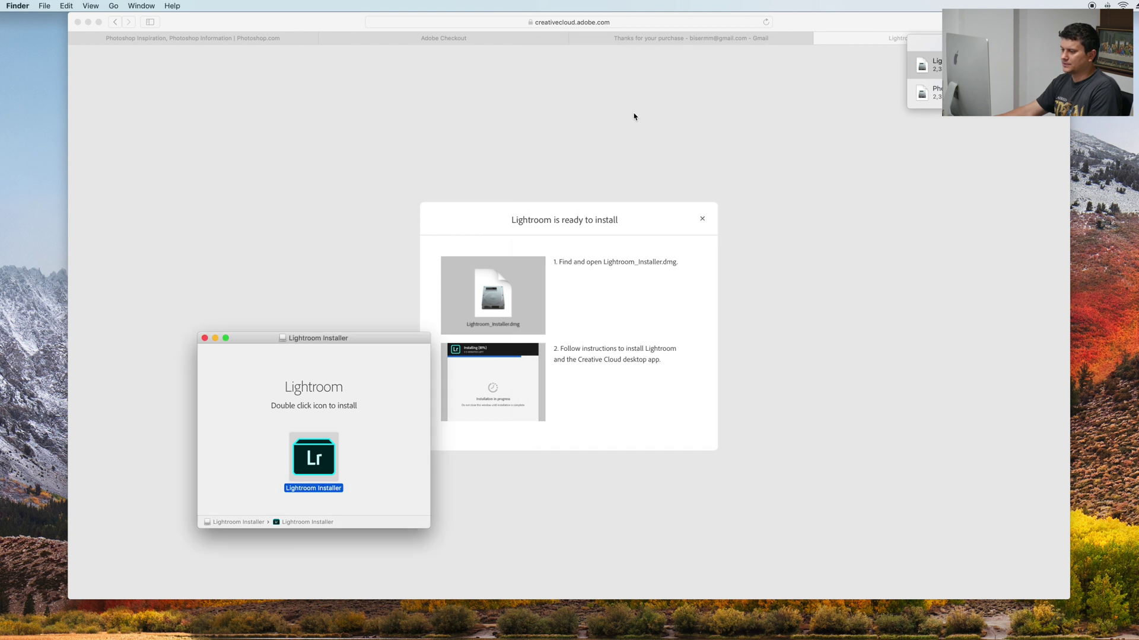
click(702, 220)
click(703, 220)
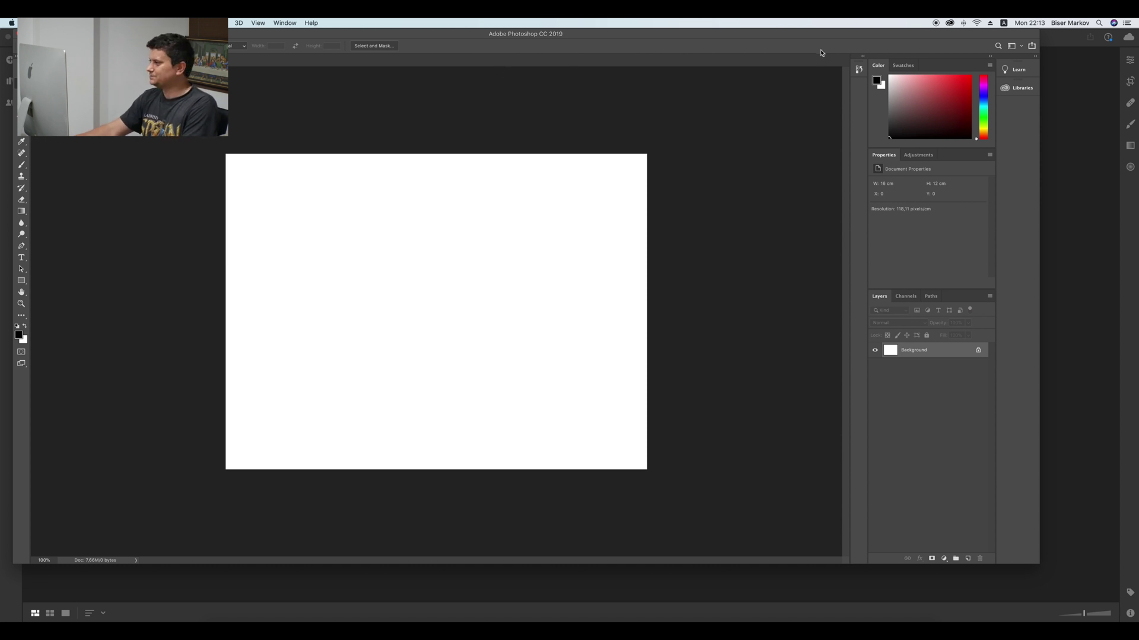
Hide Photoshop with Cmd+H, then browse the Creative Cloud panel's Learn, Files and Fonts tabs
key(super+h)
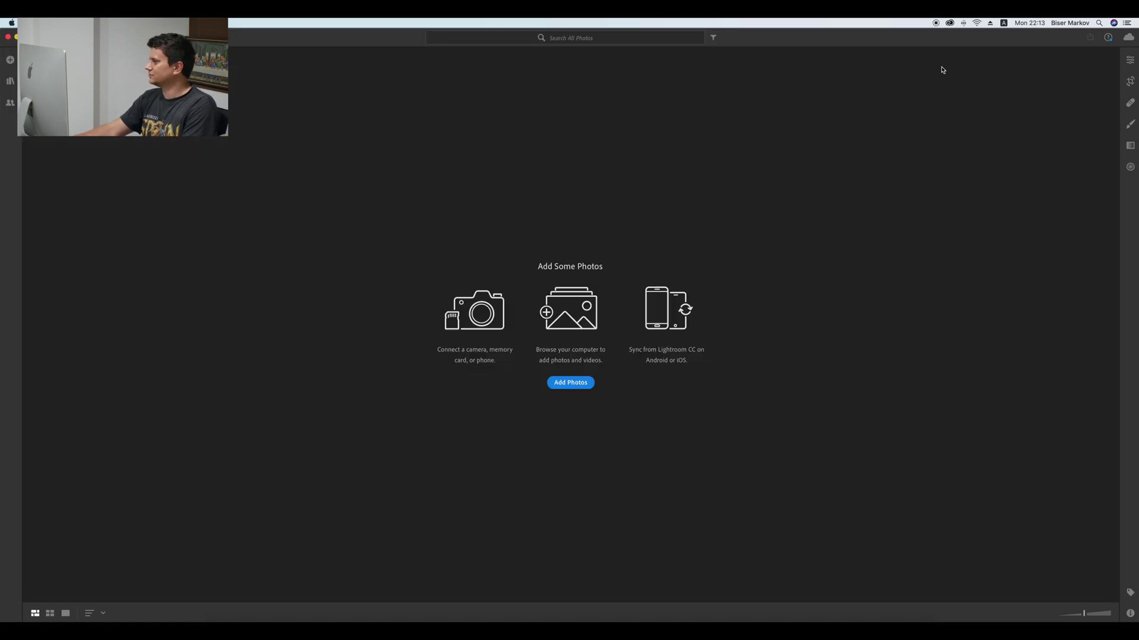
click(949, 22)
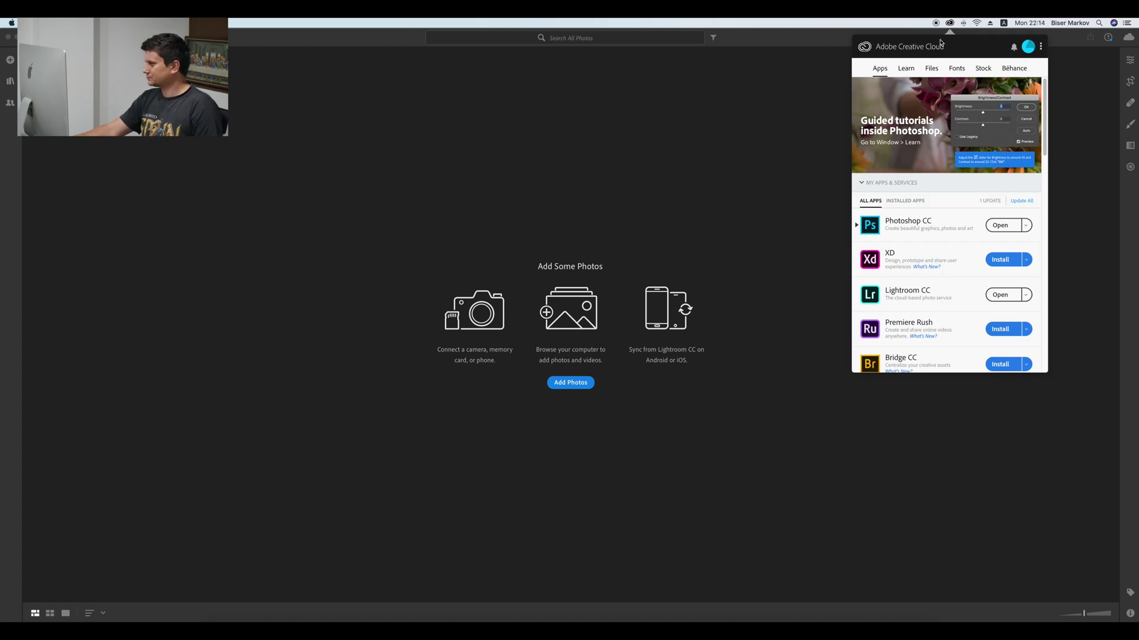
drag(1046, 92, 1049, 49)
click(905, 68)
click(931, 69)
click(955, 69)
click(879, 68)
click(948, 24)
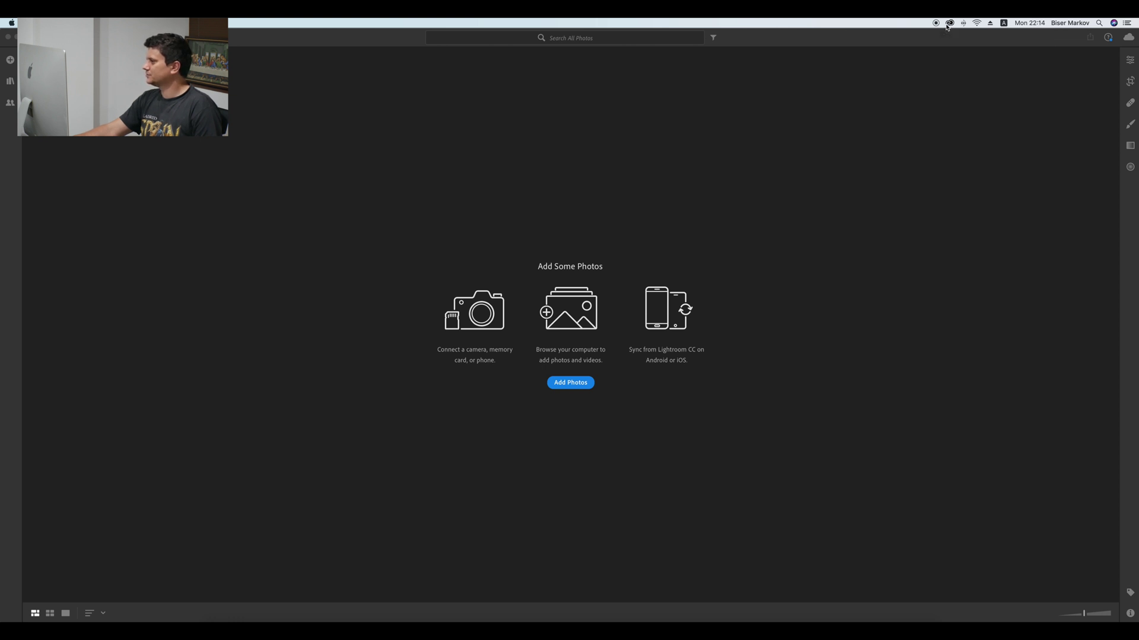